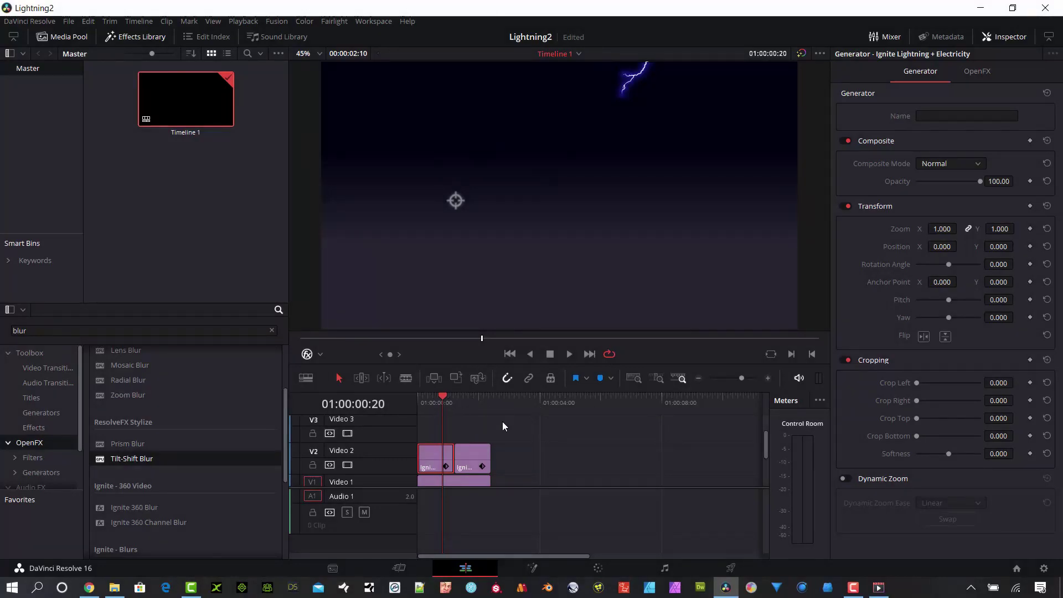
Deselect the lightning clip, select the gradient clip on Video 1, and scrub to a later frame.
click(523, 420)
scroll(470, 472, down, 1)
click(465, 479)
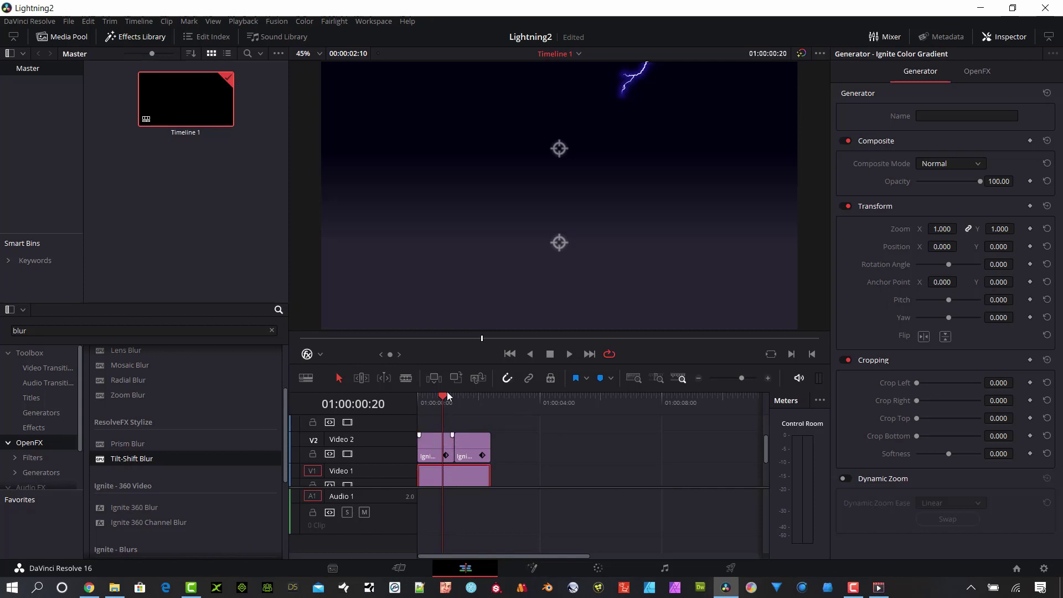
mouse_move(424, 397)
mouse_down()
mouse_move(477, 403)
mouse_move(441, 406)
mouse_up()
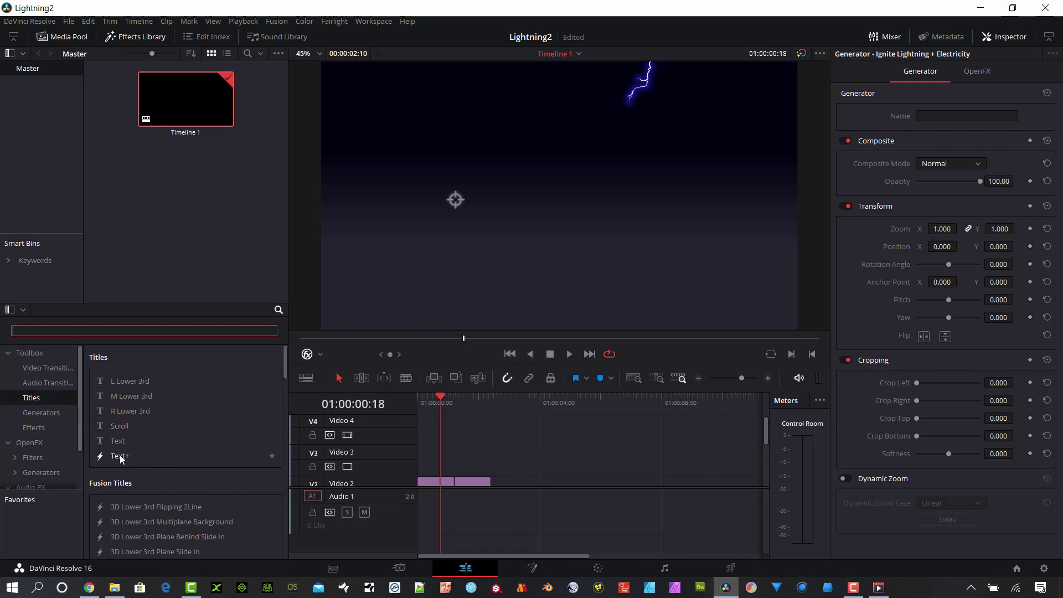
Place a Text+ title on Video 3 and trim it to the lightning clips' length.
drag(117, 456, 455, 449)
drag(599, 441, 492, 438)
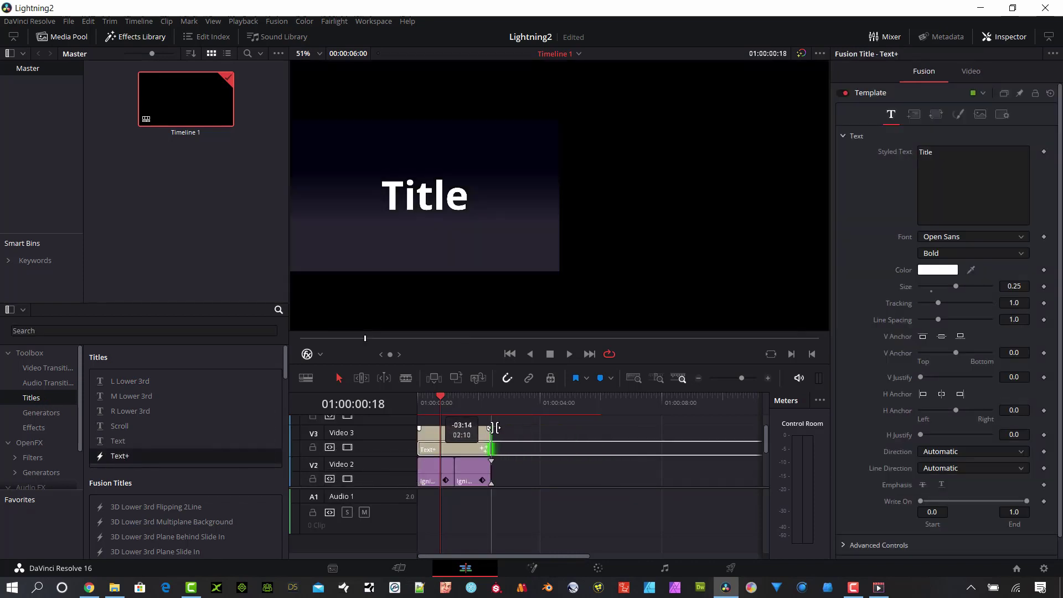
drag(443, 405, 430, 403)
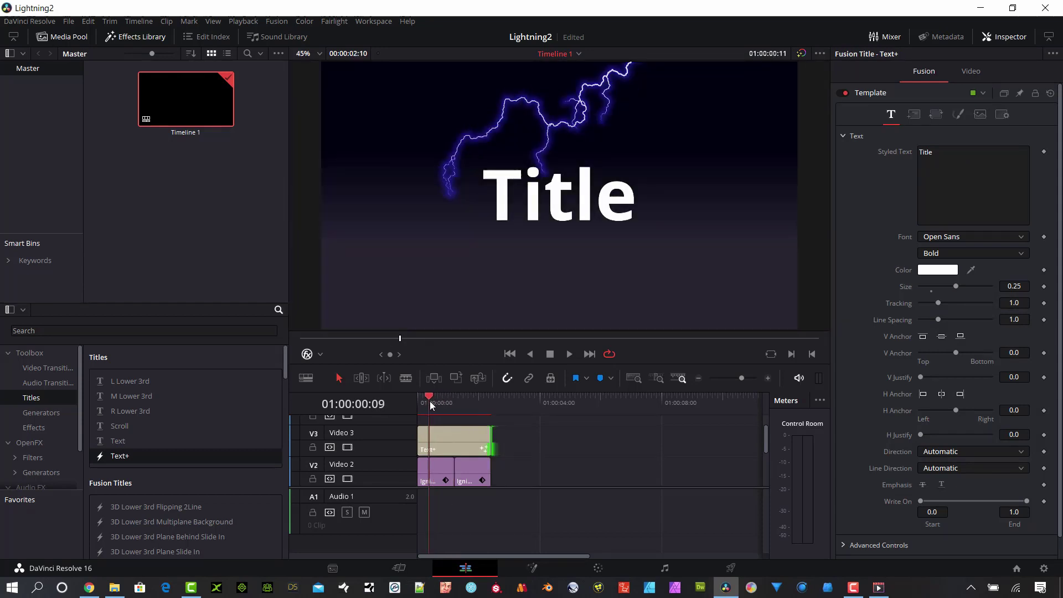
Disable the Video 2 lightning track and select the title's Styled Text for editing.
click(347, 478)
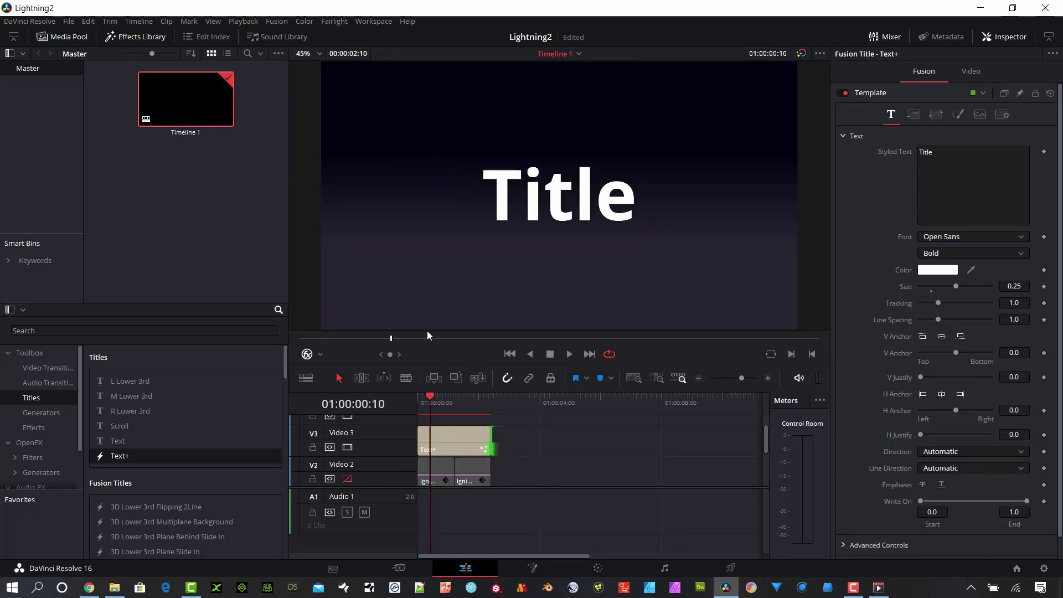
click(460, 441)
click(943, 155)
Enter 'Resolve' as the title text and colour it dark blue.
text(Resolve)
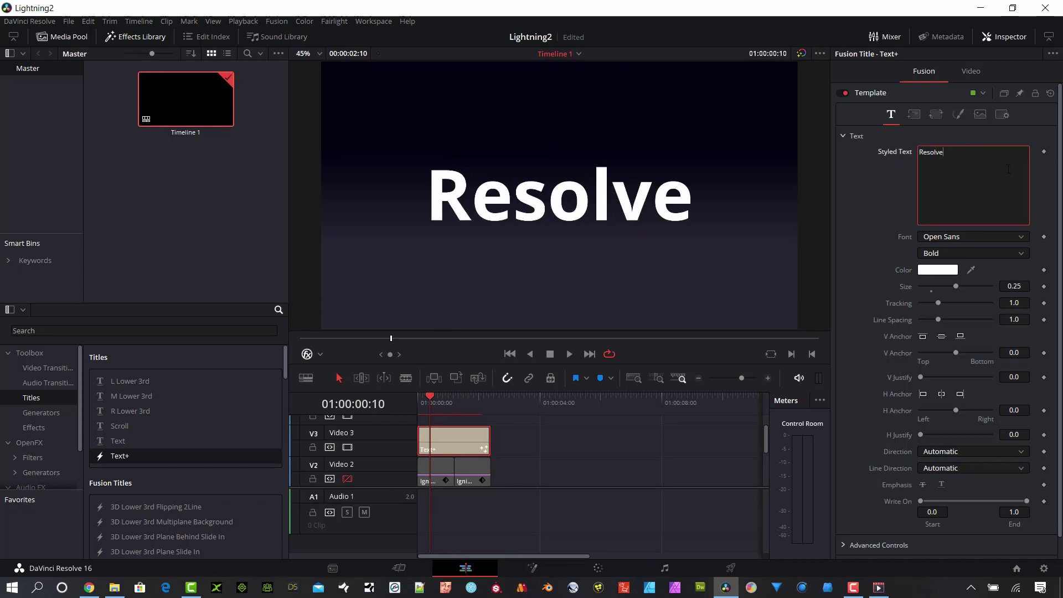
click(942, 270)
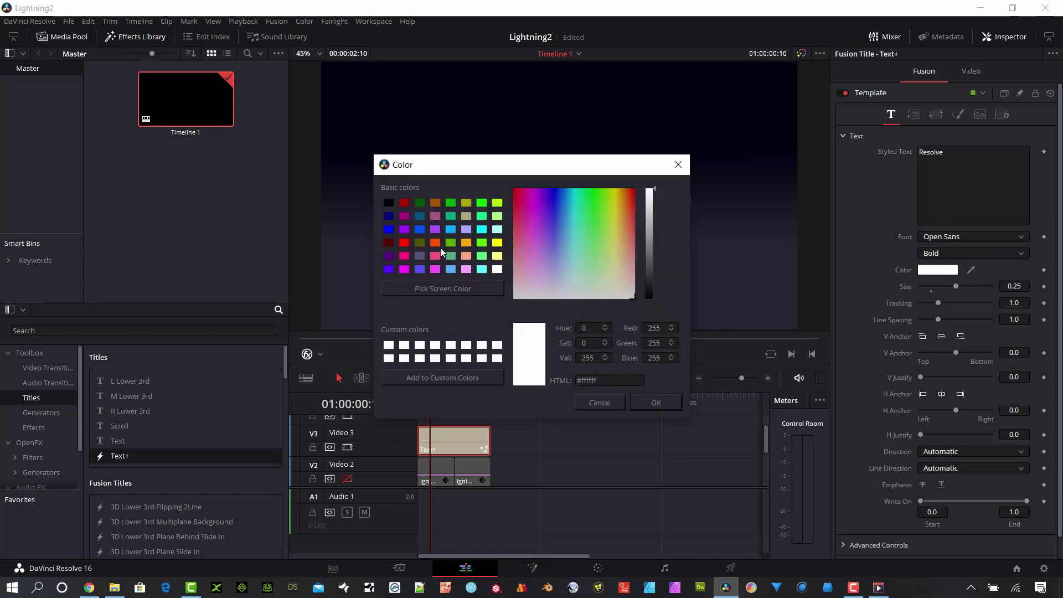
click(389, 216)
click(656, 403)
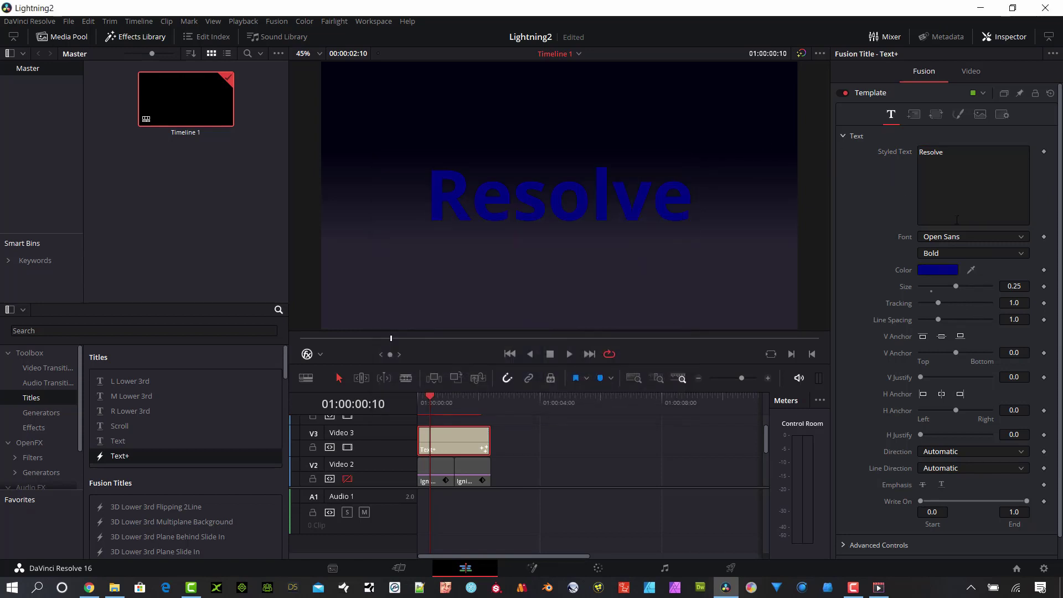
Make shading element 2, the outline, white at 0.399 opacity.
click(959, 114)
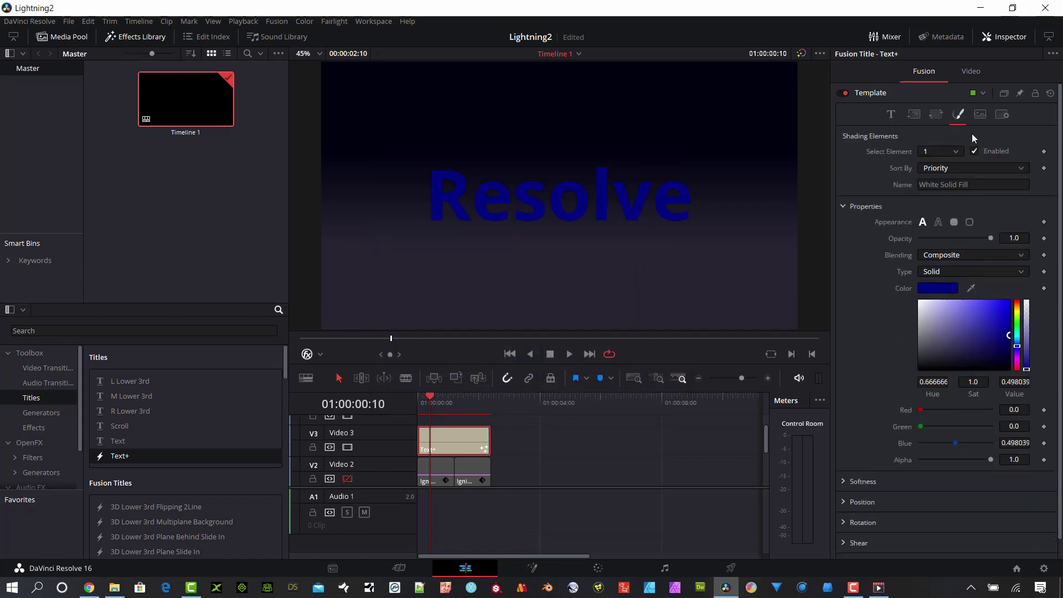
click(953, 152)
click(943, 176)
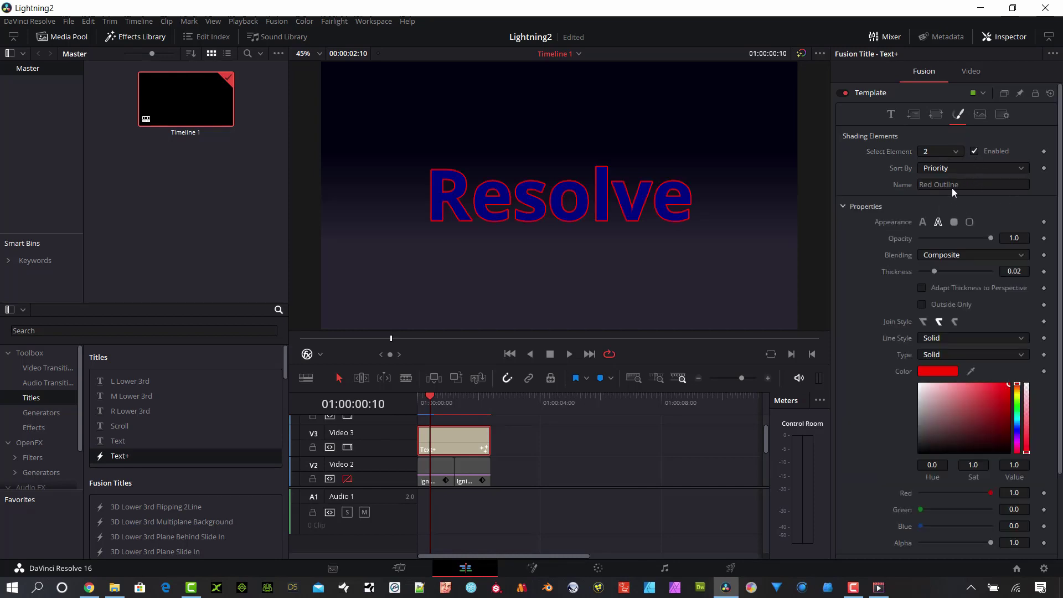
drag(958, 395, 909, 377)
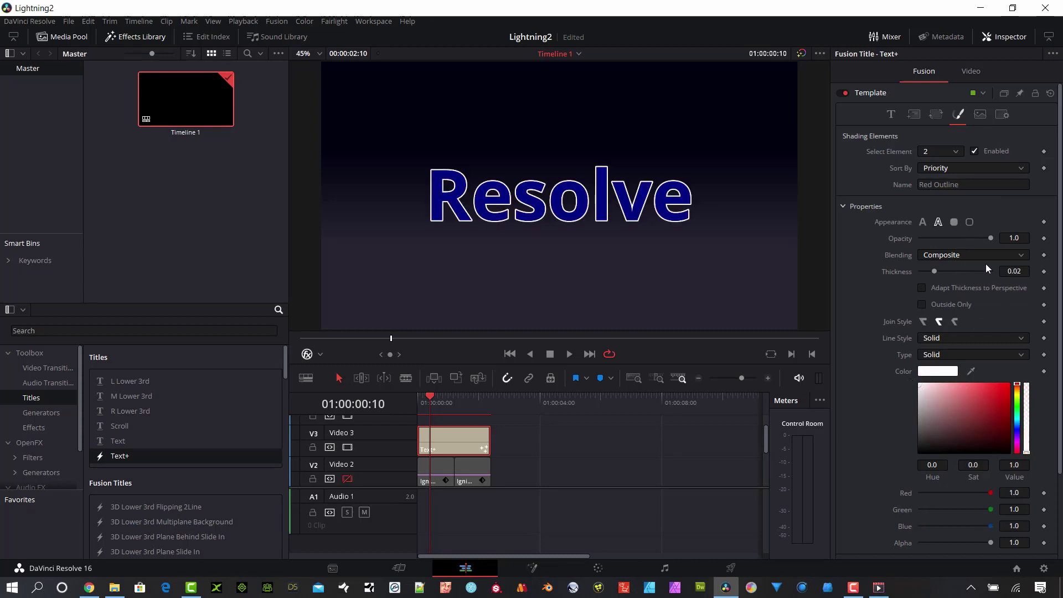
drag(1017, 240, 991, 242)
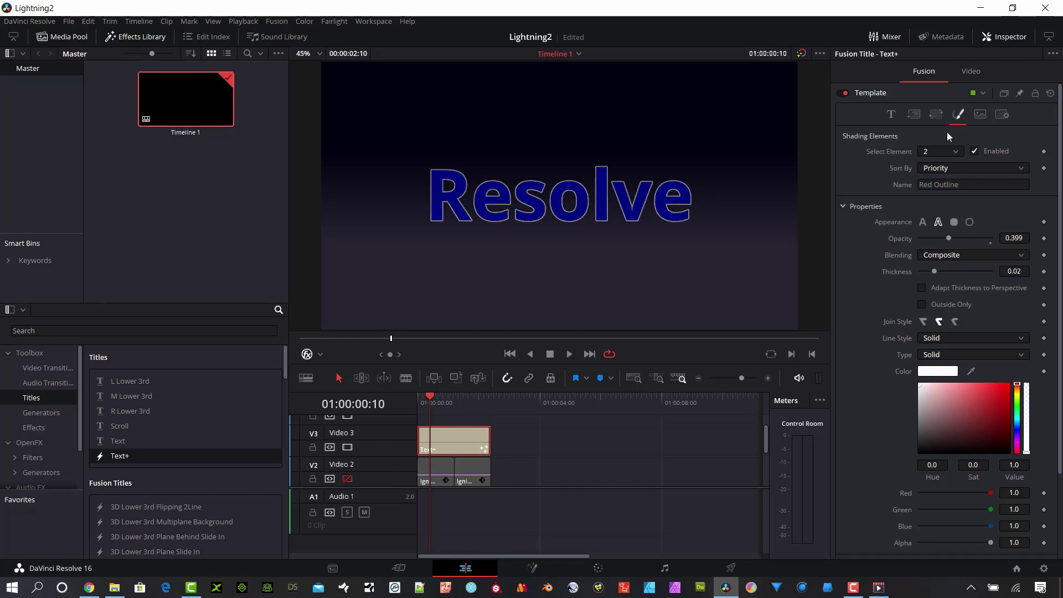
Lower shading element 1, the fill, to 0.449 opacity.
click(953, 153)
click(945, 166)
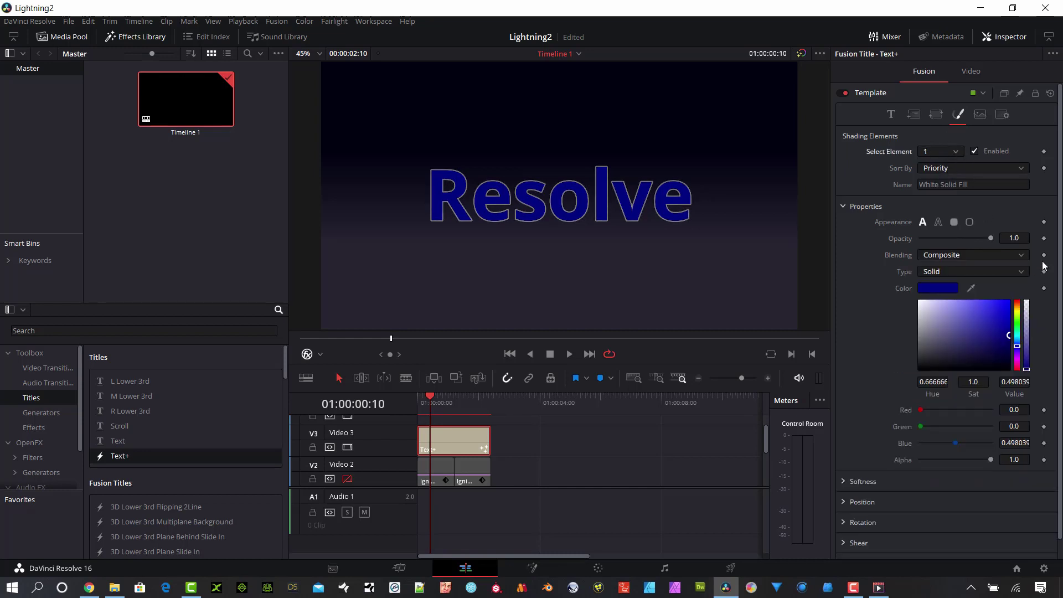
drag(990, 238, 951, 237)
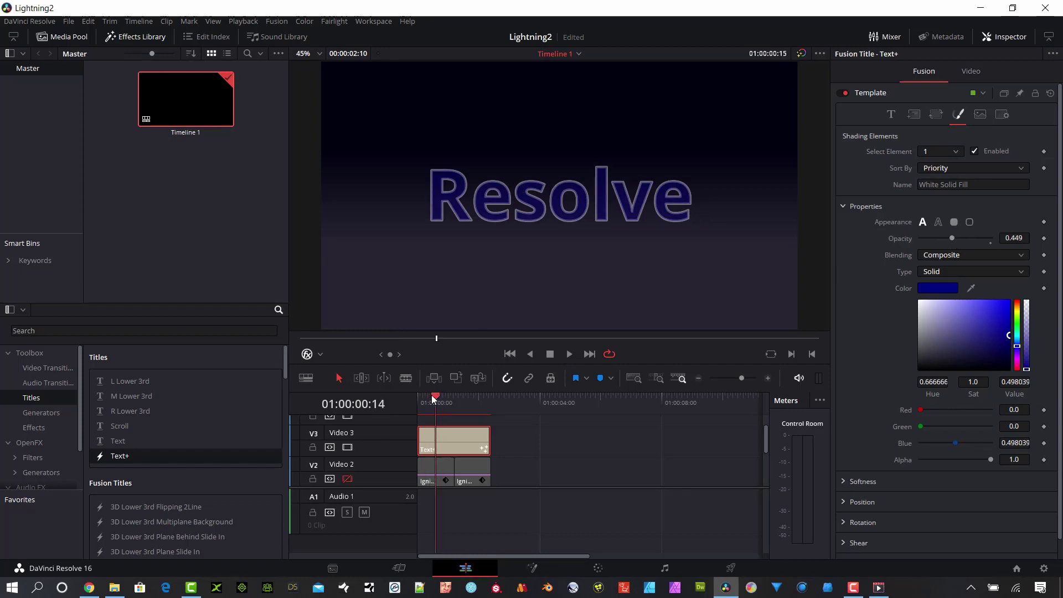
Place an Adjustment Clip on Video 4 above the Text+ title and trim it to the title's length.
scroll(360, 410, up, 1)
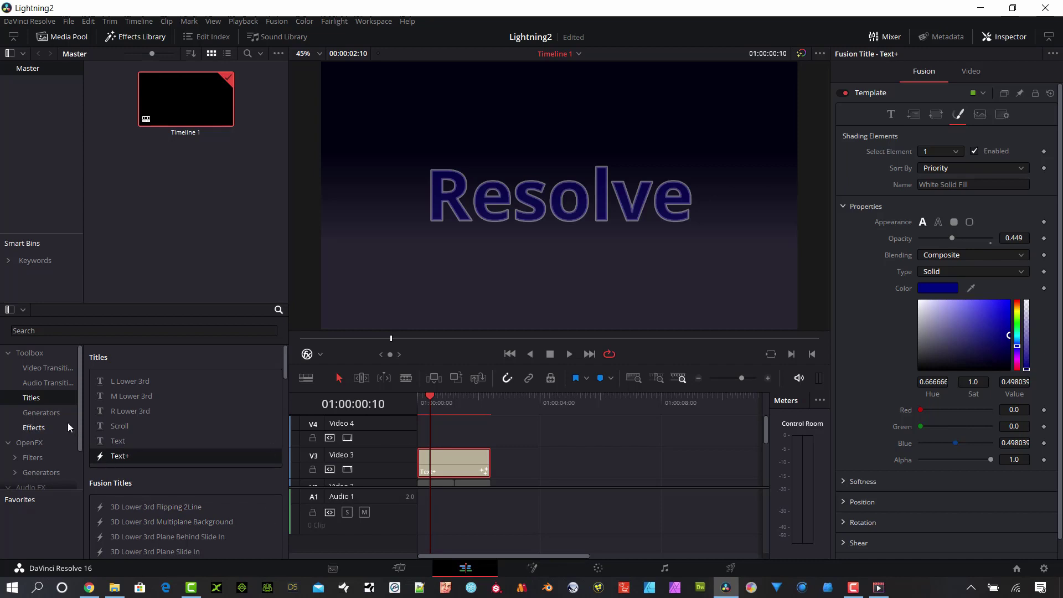
scroll(78, 442, down, 3)
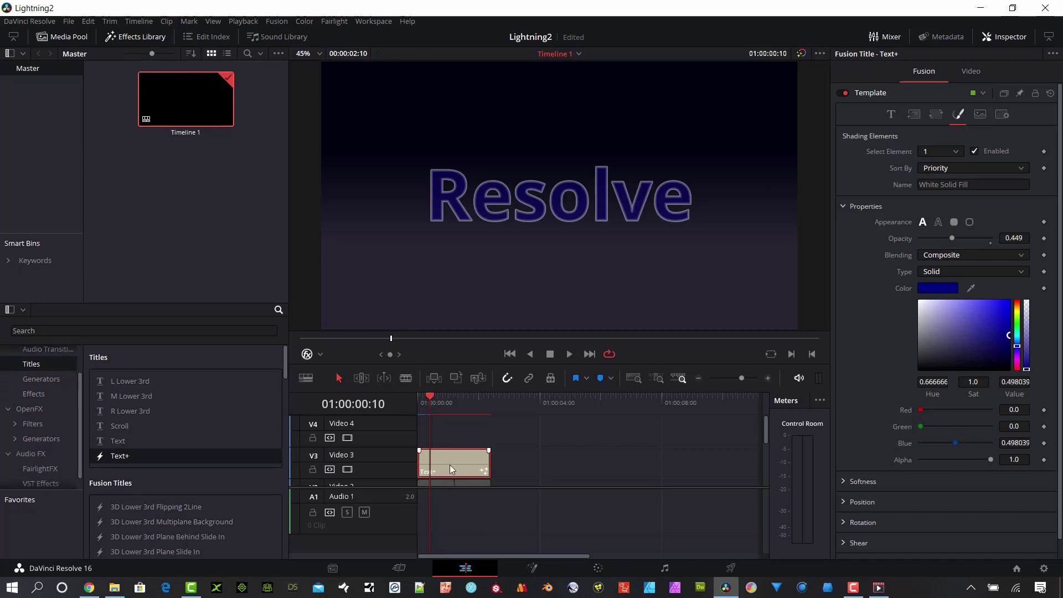
scroll(481, 465, down, 1)
scroll(481, 465, down, 1)
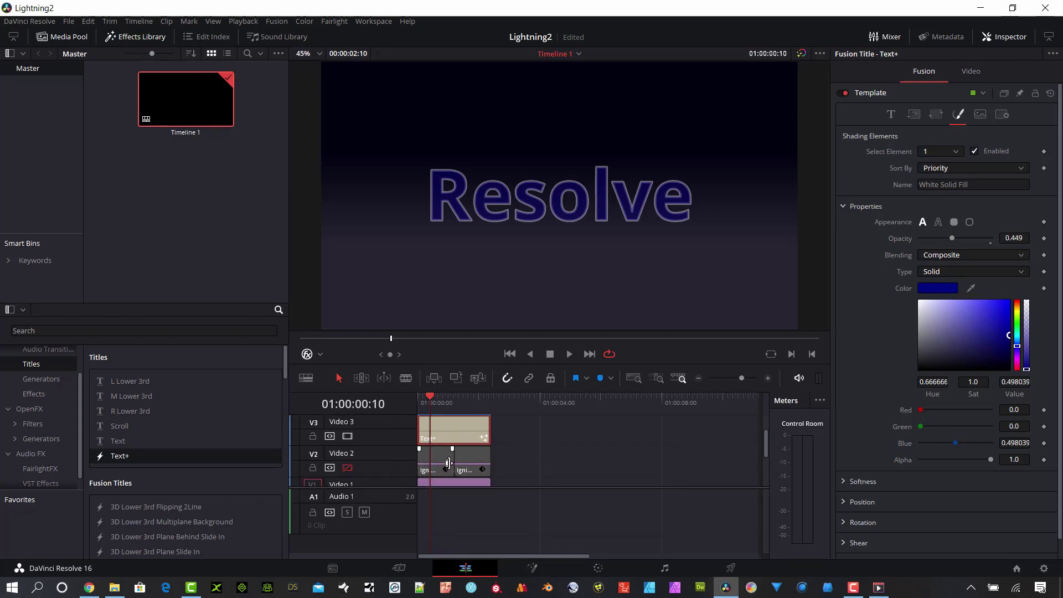
scroll(433, 438, up, 3)
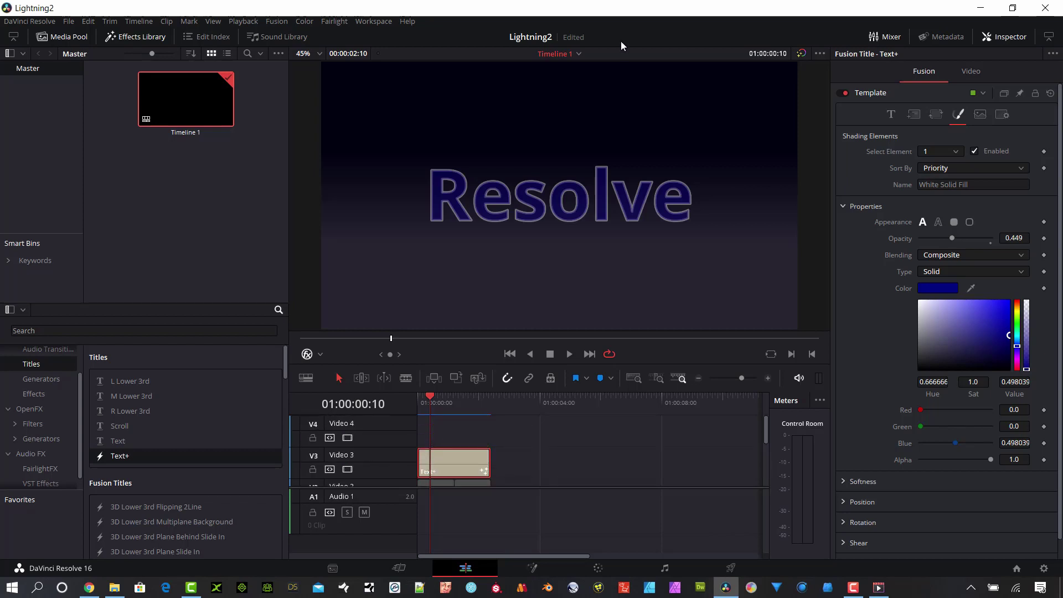
scroll(42, 421, up, 2)
click(43, 428)
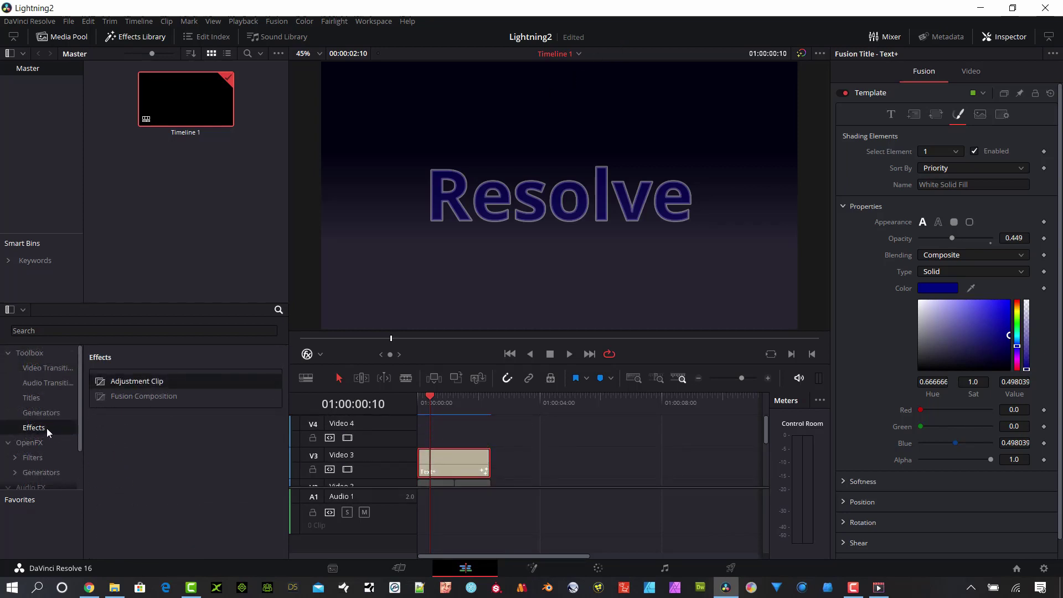
drag(129, 382, 480, 437)
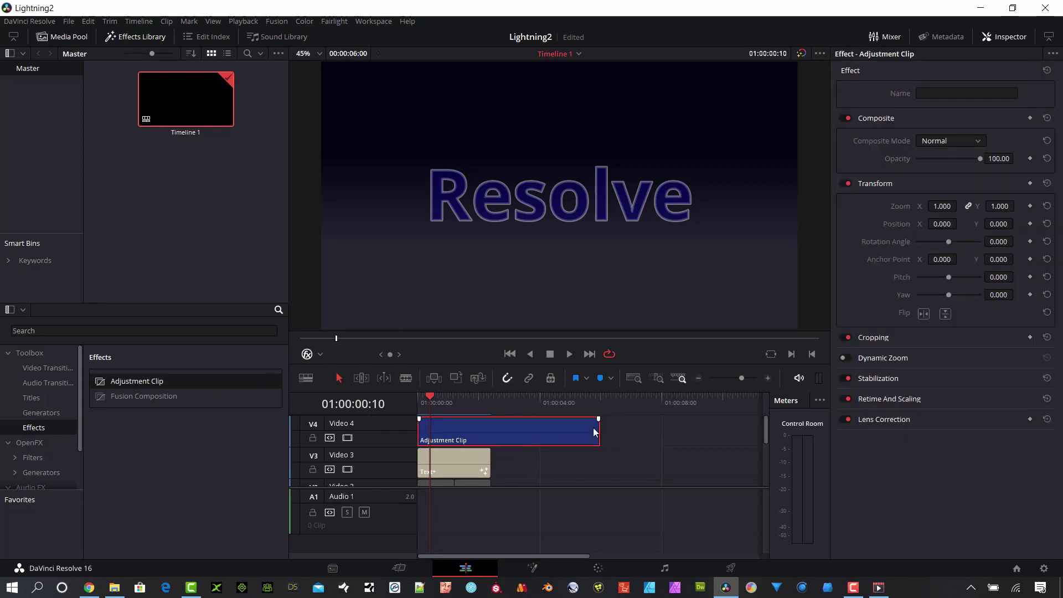
drag(597, 427, 490, 428)
drag(430, 400, 434, 401)
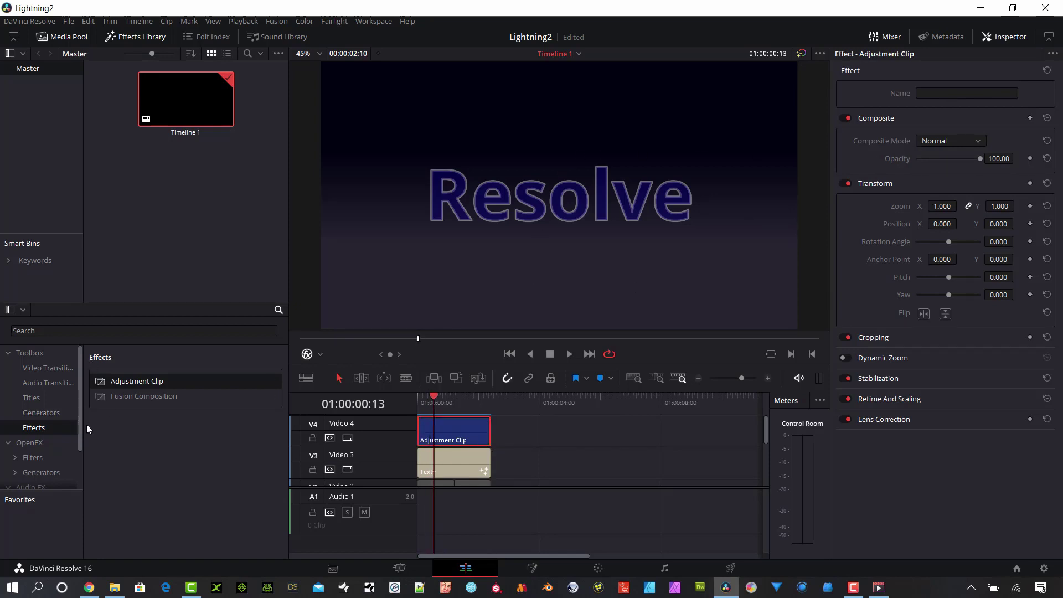
Search 'mirr' in OpenFX and apply the ResolveFX Mirrors filter to the Adjustment Clip.
click(39, 445)
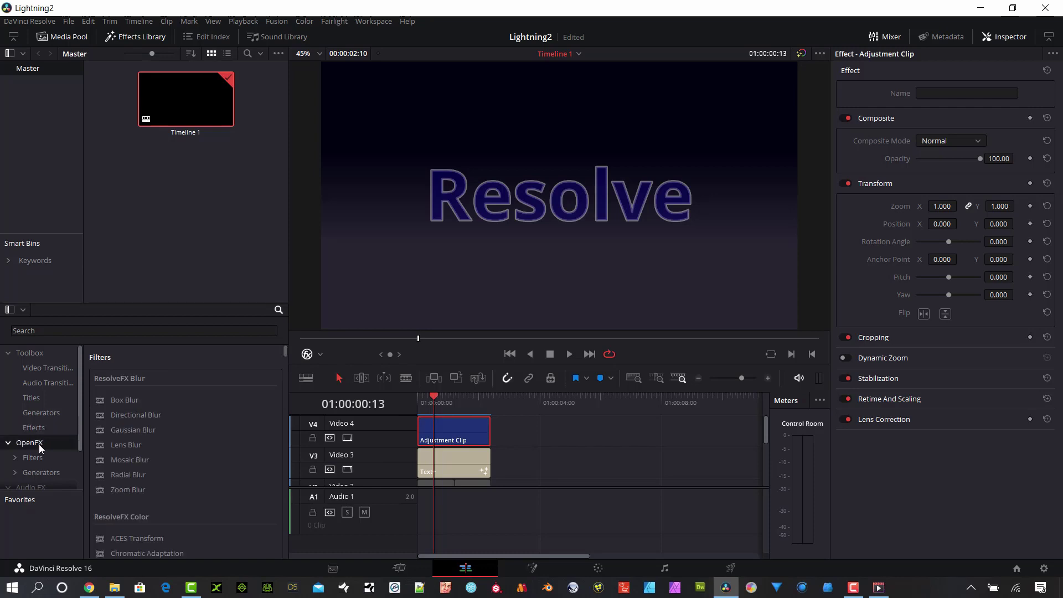
click(186, 331)
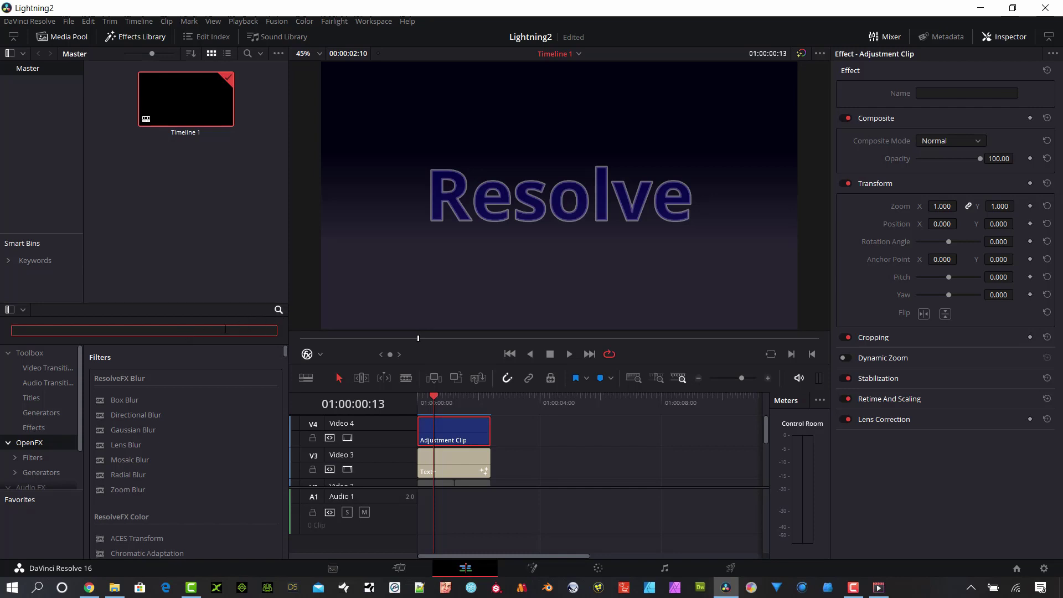
text(mirr)
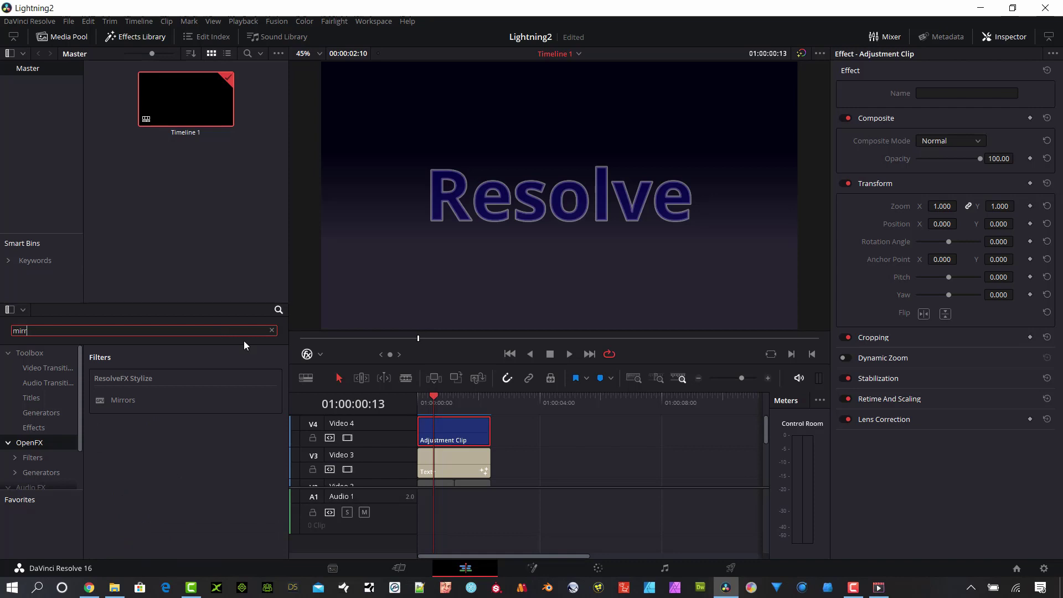
drag(130, 394, 456, 424)
drag(614, 406, 454, 430)
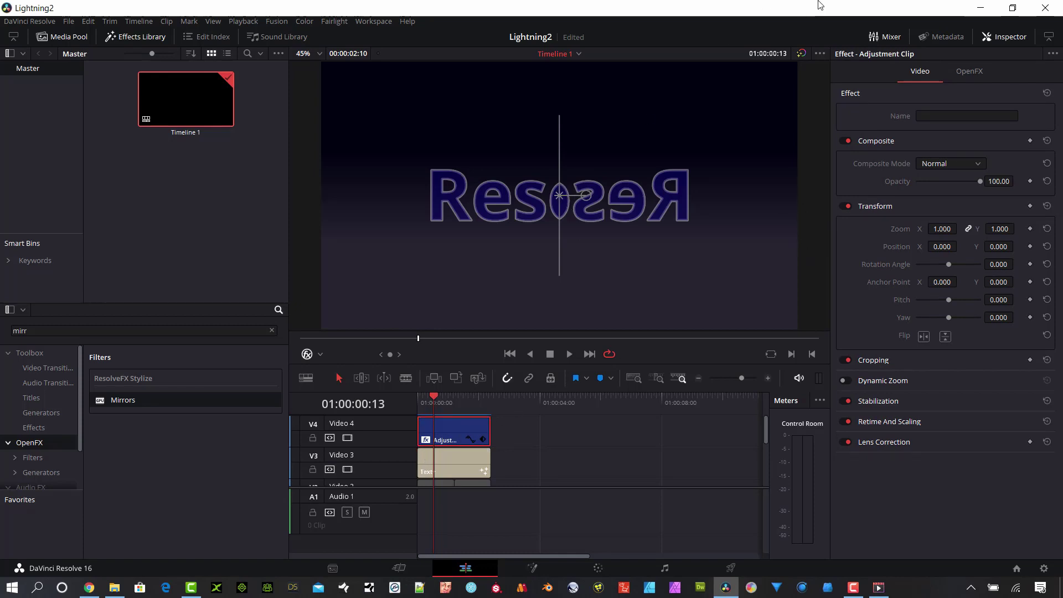
In the Mirrors settings, keep Individual placement and set the mirror angle to -90.
click(968, 76)
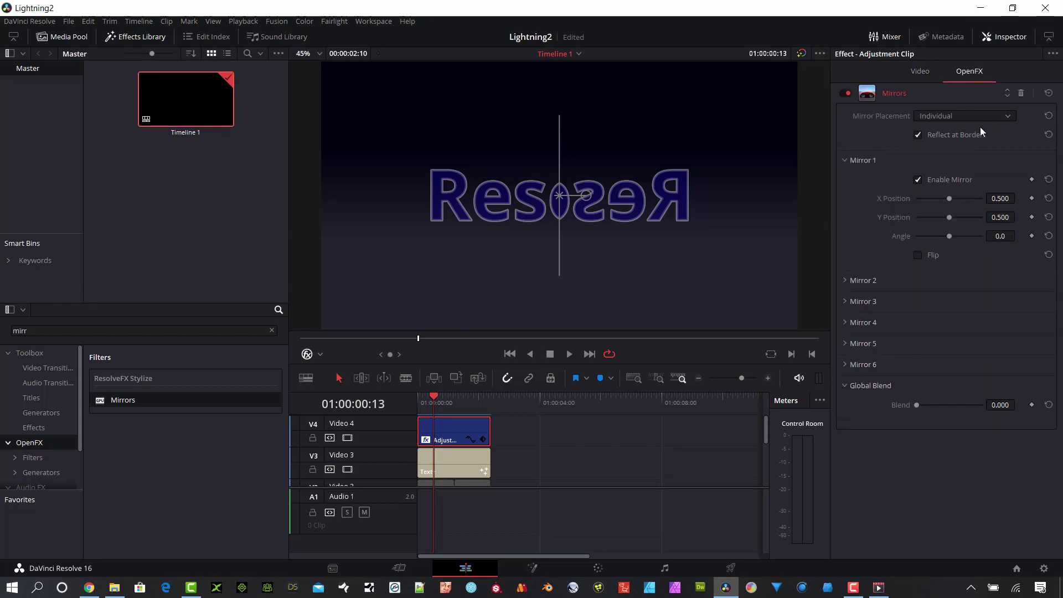
click(1012, 114)
click(1012, 114)
drag(591, 201, 560, 119)
click(1001, 236)
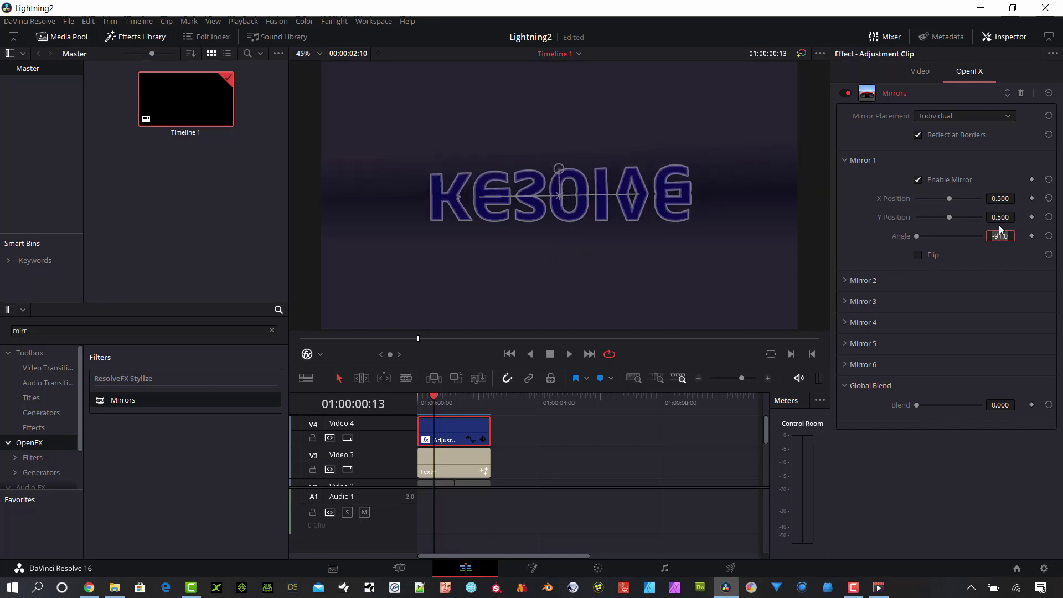
text(-90)
key(Return)
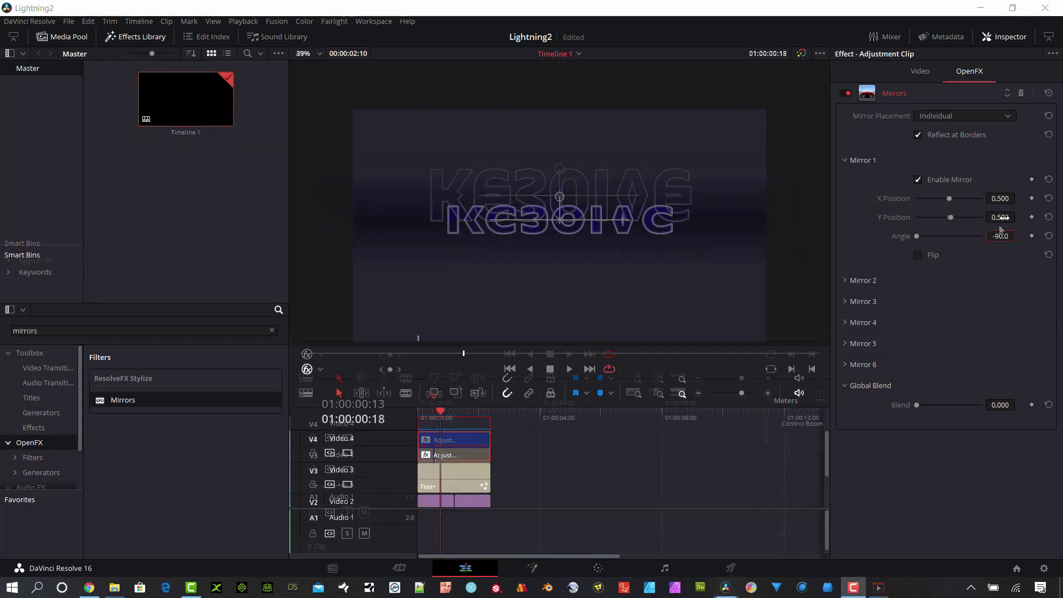
Enable Flip and move the mirror line so the reflection sits beneath the title.
drag(559, 221, 559, 257)
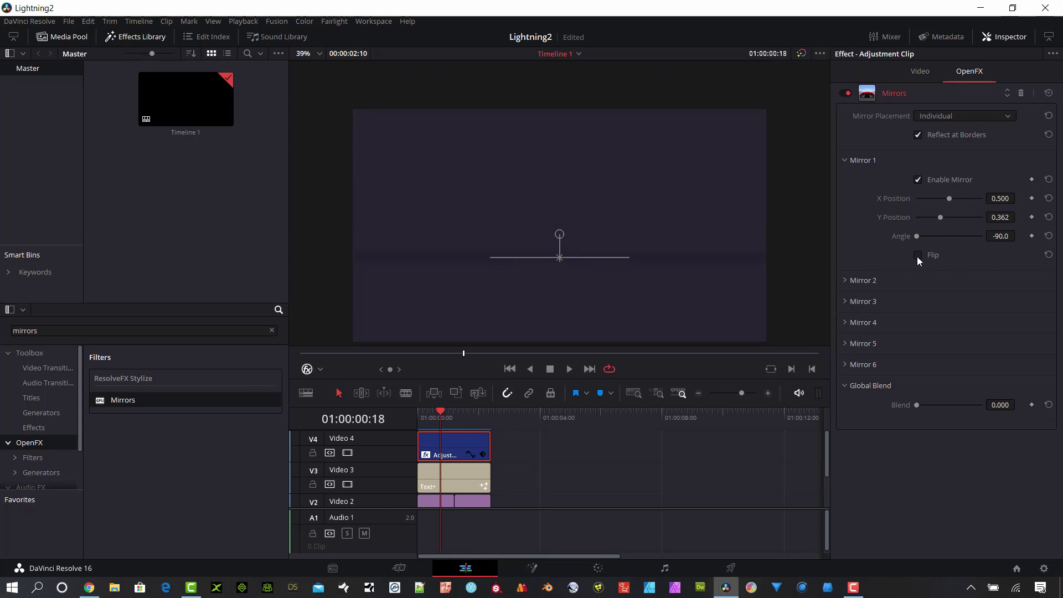
click(918, 256)
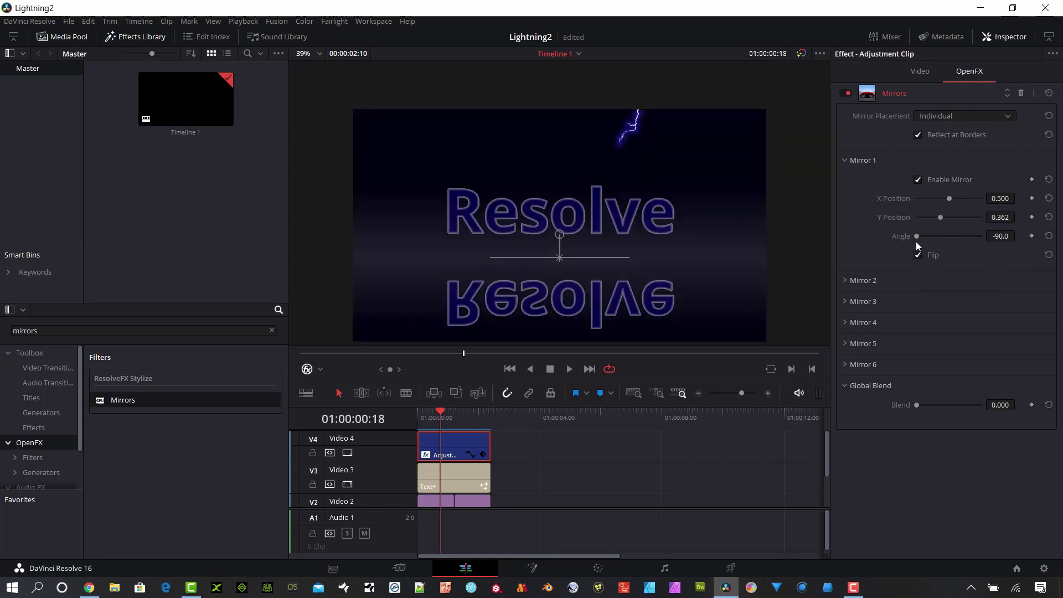
mouse_move(996, 218)
mouse_down()
mouse_move(1030, 217)
mouse_move(1017, 217)
mouse_up()
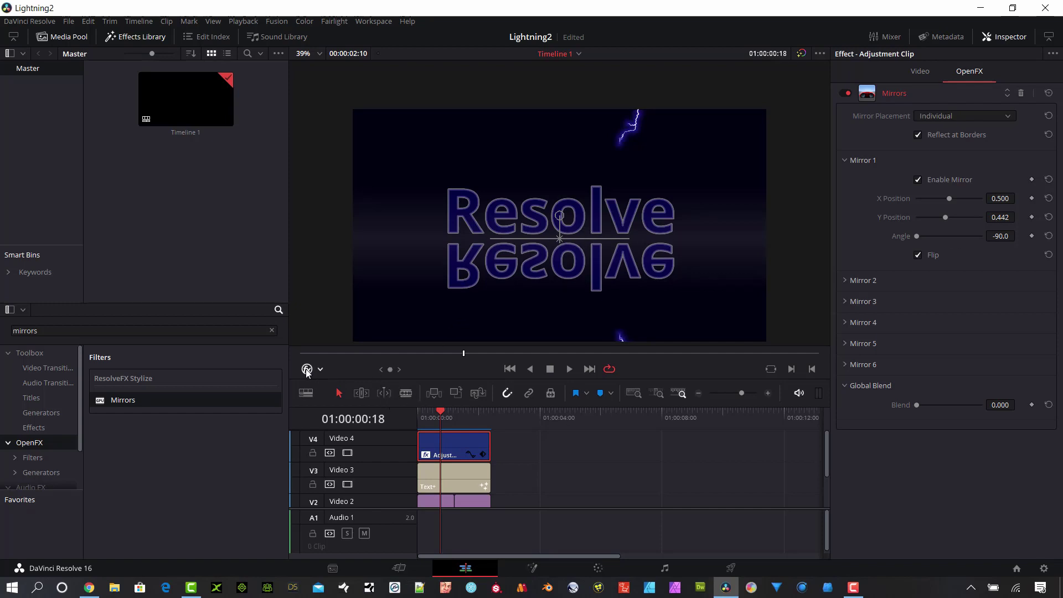
click(320, 370)
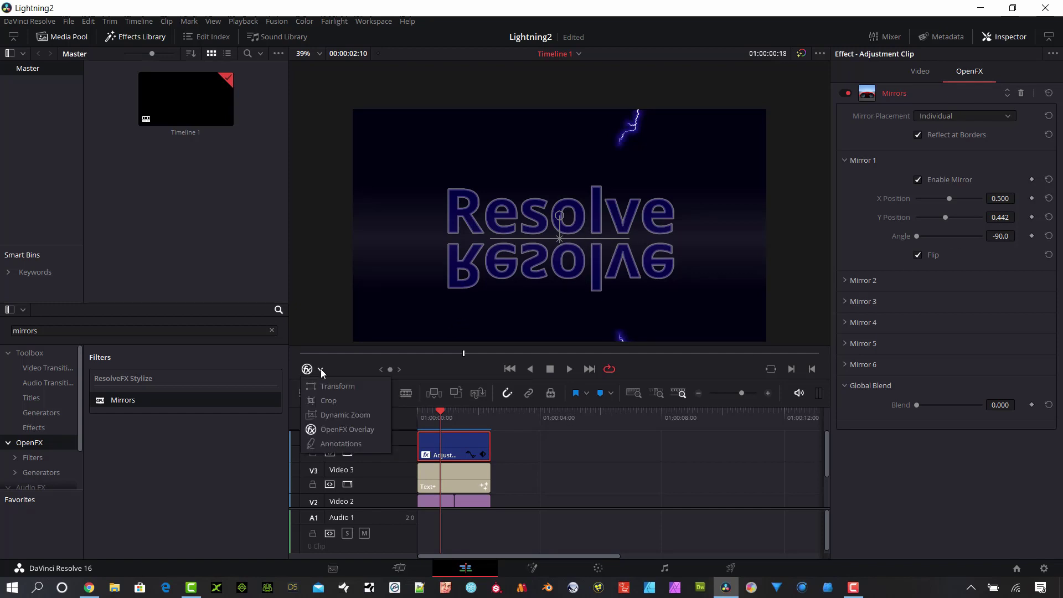
click(354, 431)
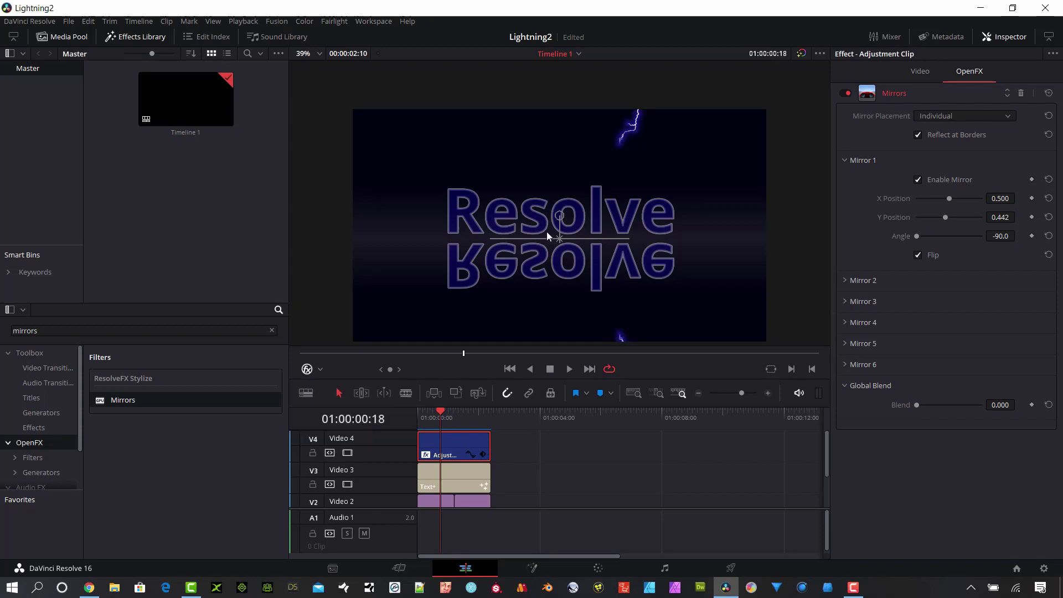
drag(558, 216, 561, 217)
key(ctrl+z)
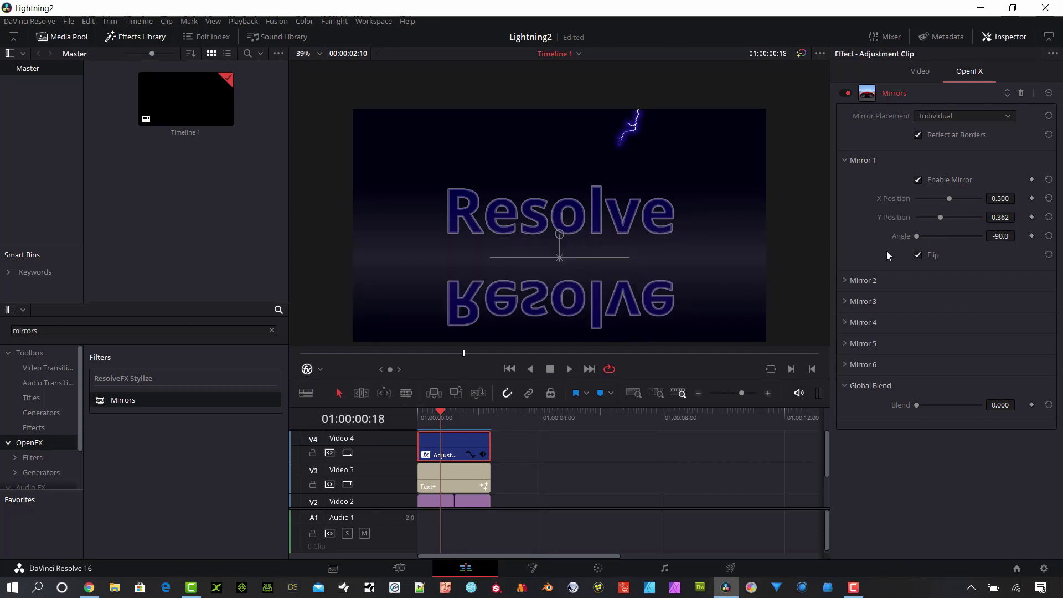
Set Mirror 1 Y Position to 0.434, preview the reflection, and clear the effects search.
click(1019, 217)
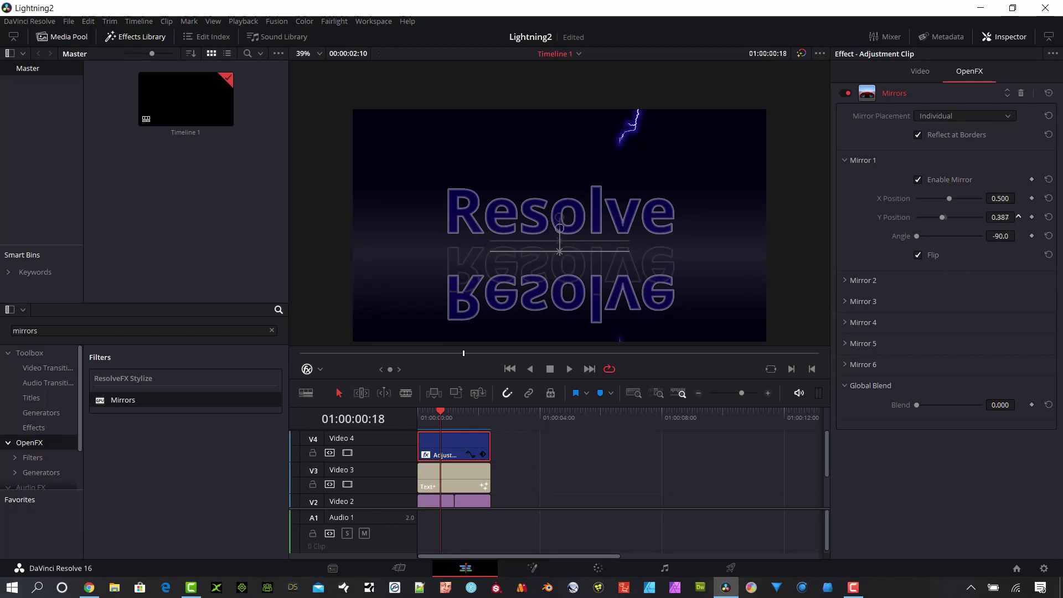
click(429, 415)
drag(427, 414, 460, 411)
key(BackSpace)
key(BackSpace)
key(BackSpace)
key(BackSpace)
key(BackSpace)
key(BackSpace)
key(BackSpace)
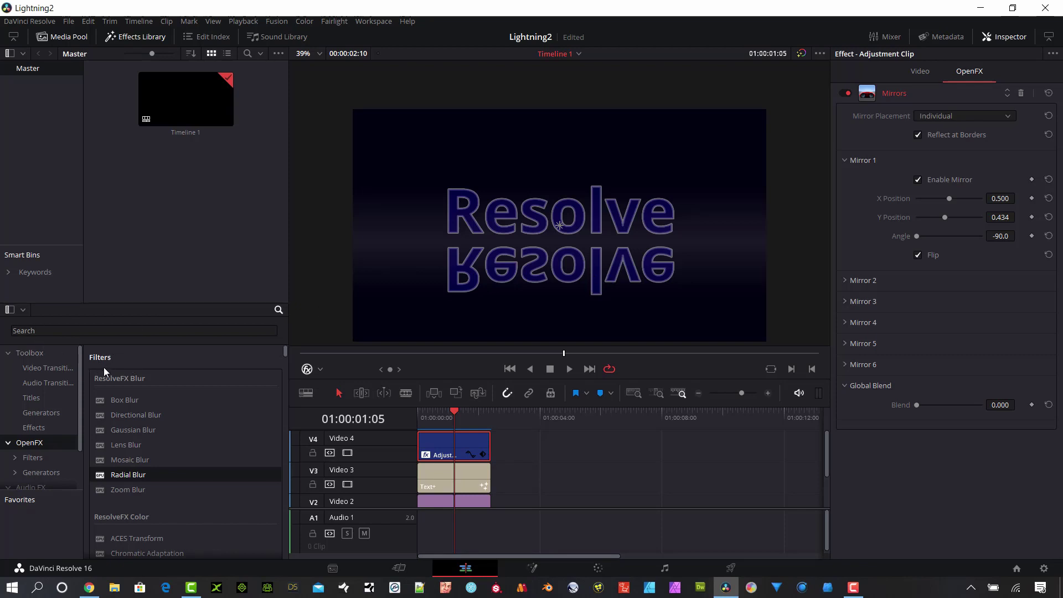
Search 'blur' and drag Tilt-Shift Blur onto the Video 4 adjustment clip.
click(52, 328)
text(blur)
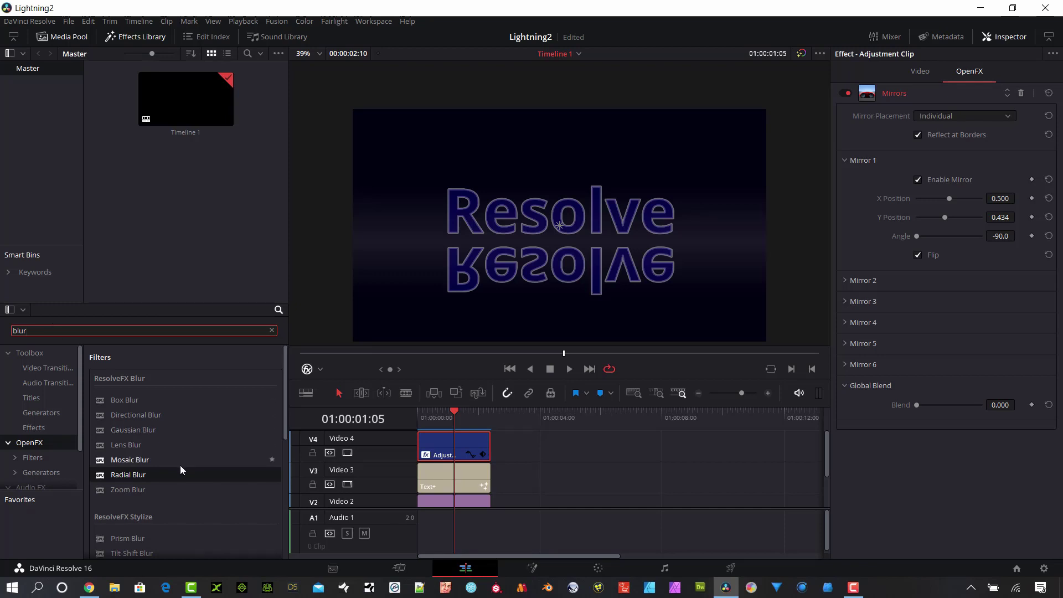
scroll(236, 473, down, 1)
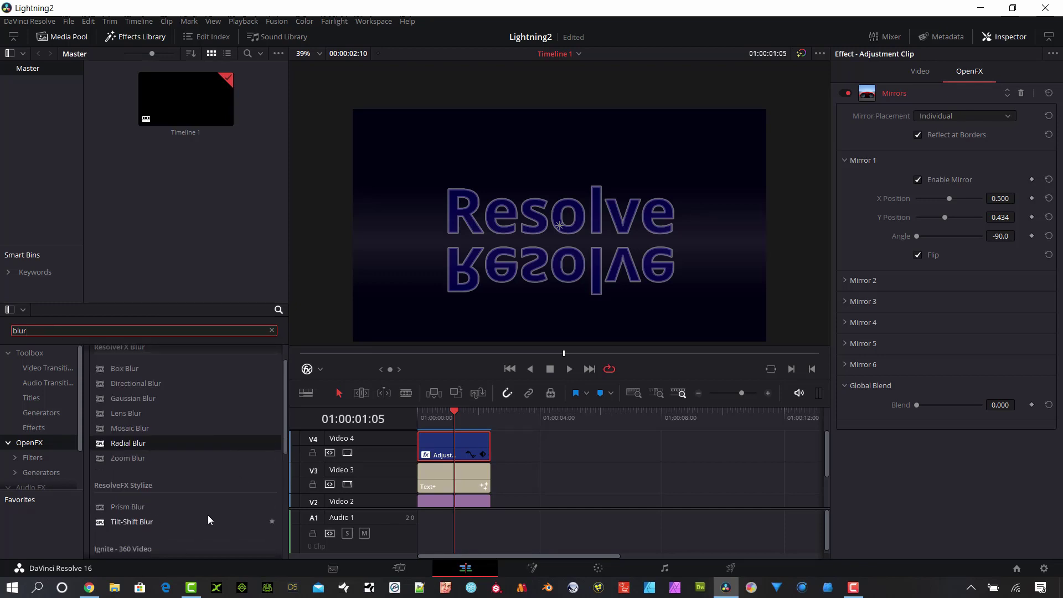
scroll(177, 504, up, 1)
drag(133, 522, 435, 450)
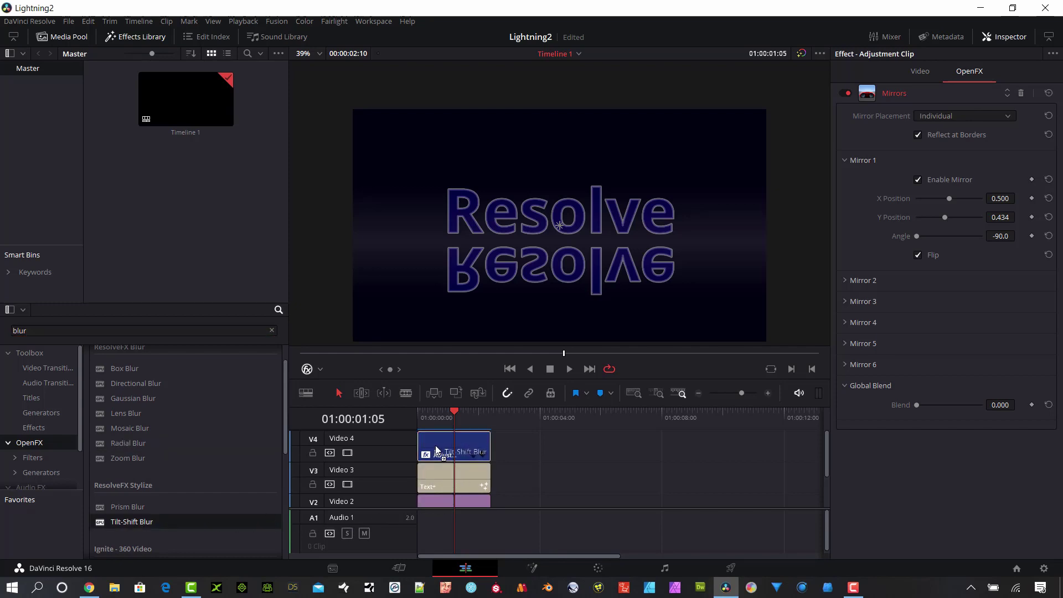
Expand the adjustment clip's Tilt-Shift Blur settings, keeping Center Y at 0.500 after a trial change.
click(435, 450)
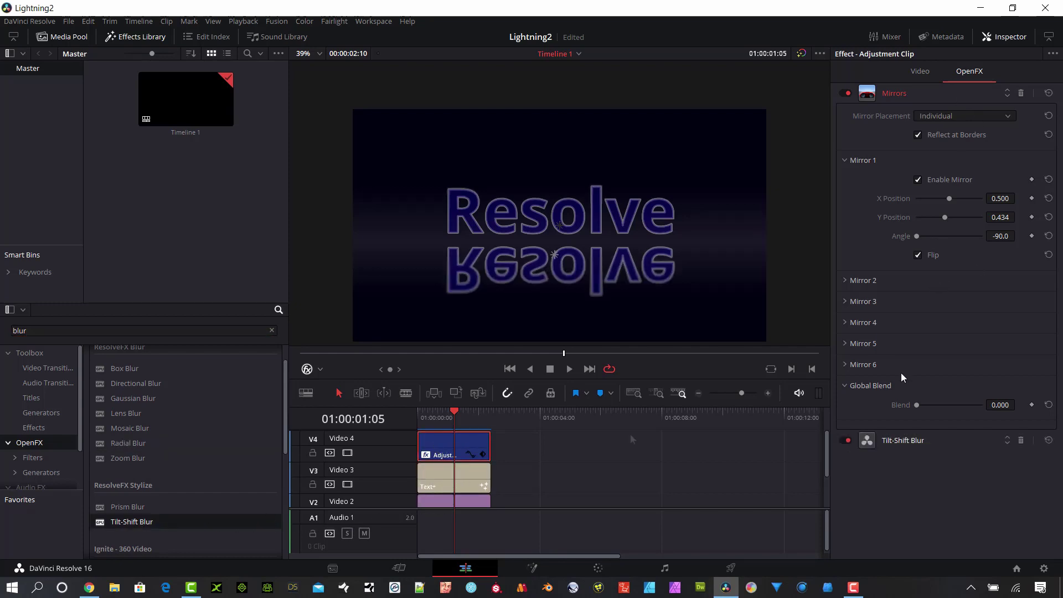
click(899, 441)
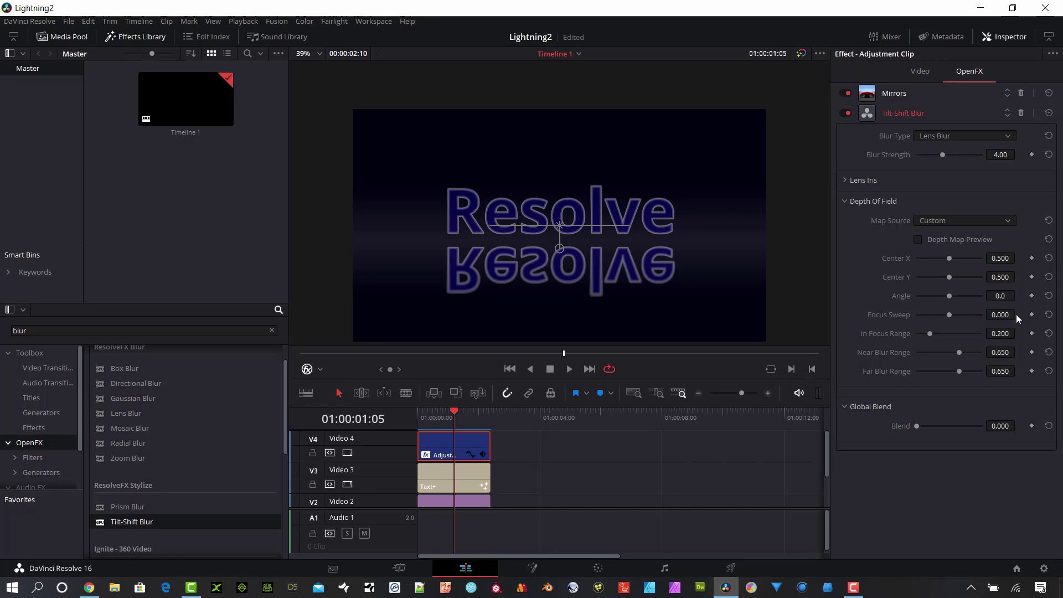
drag(1004, 277, 1017, 277)
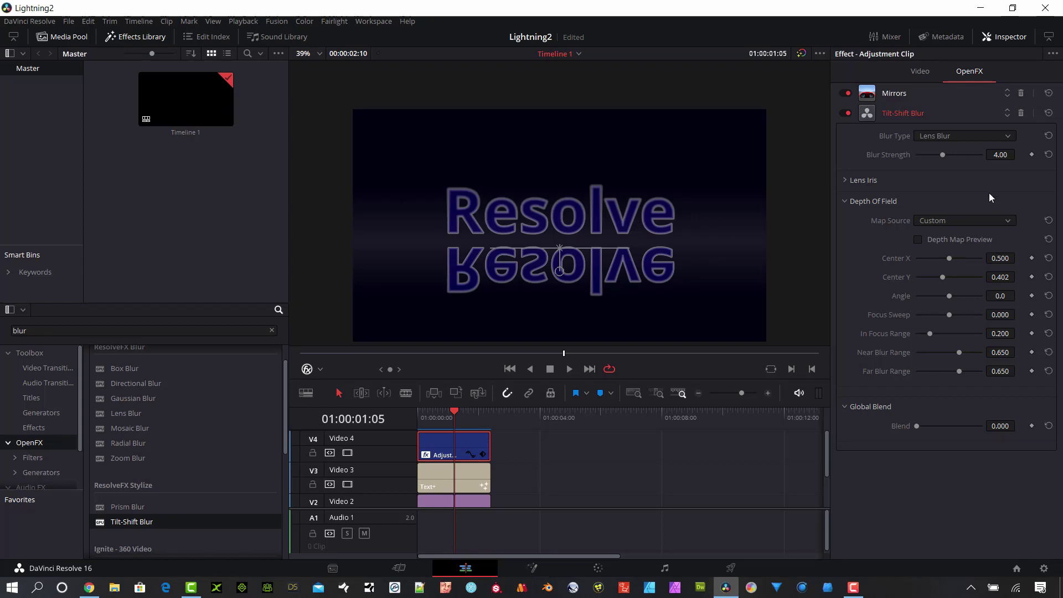
key(ctrl+z)
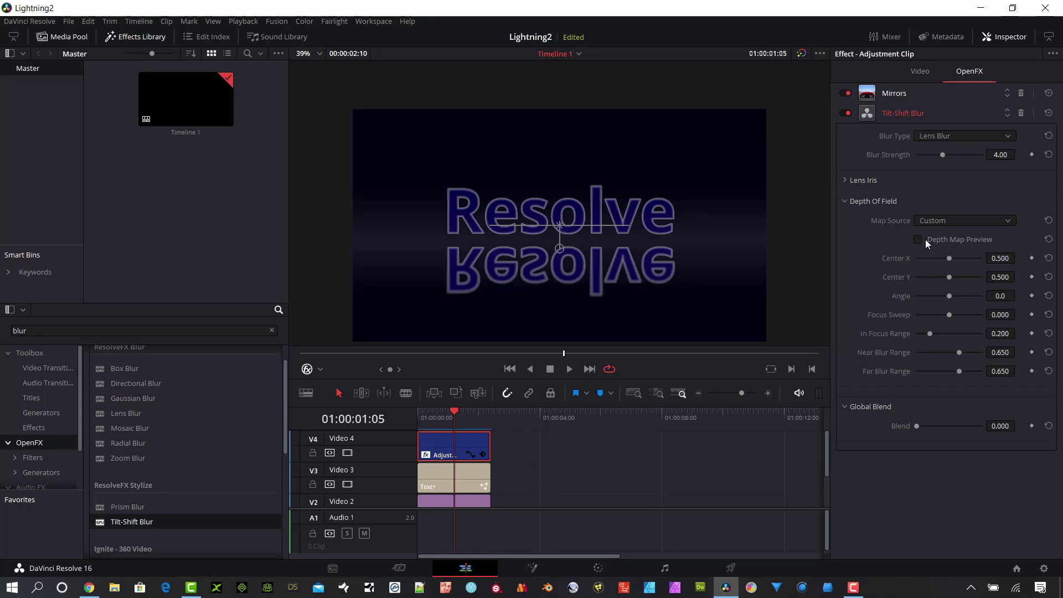
Using the depth map preview, set Center Y 0.000, Focus Sweep -1.000, and widen In Focus Range.
click(918, 239)
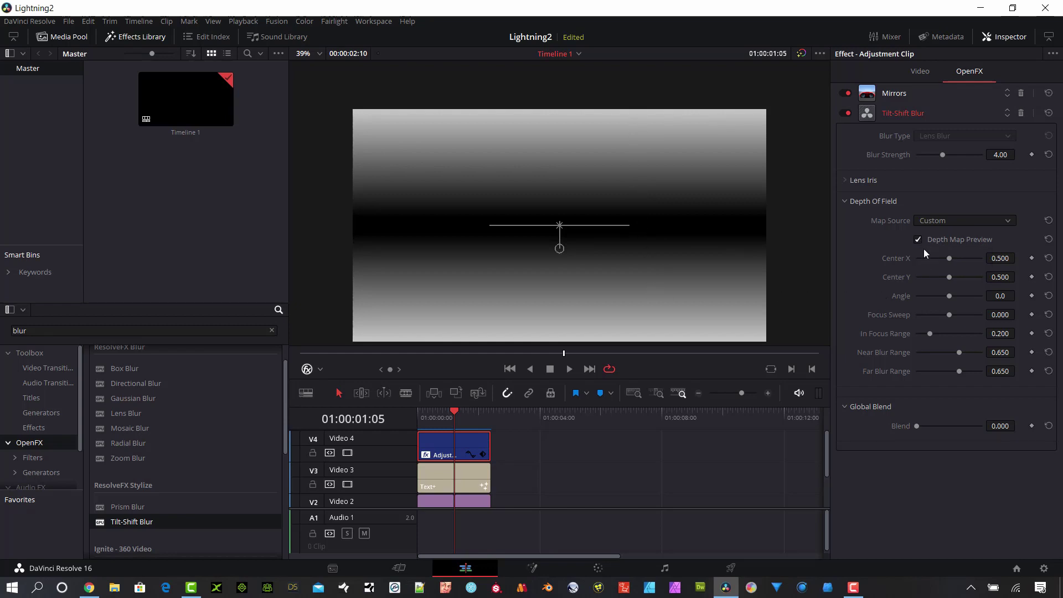
drag(950, 276, 910, 276)
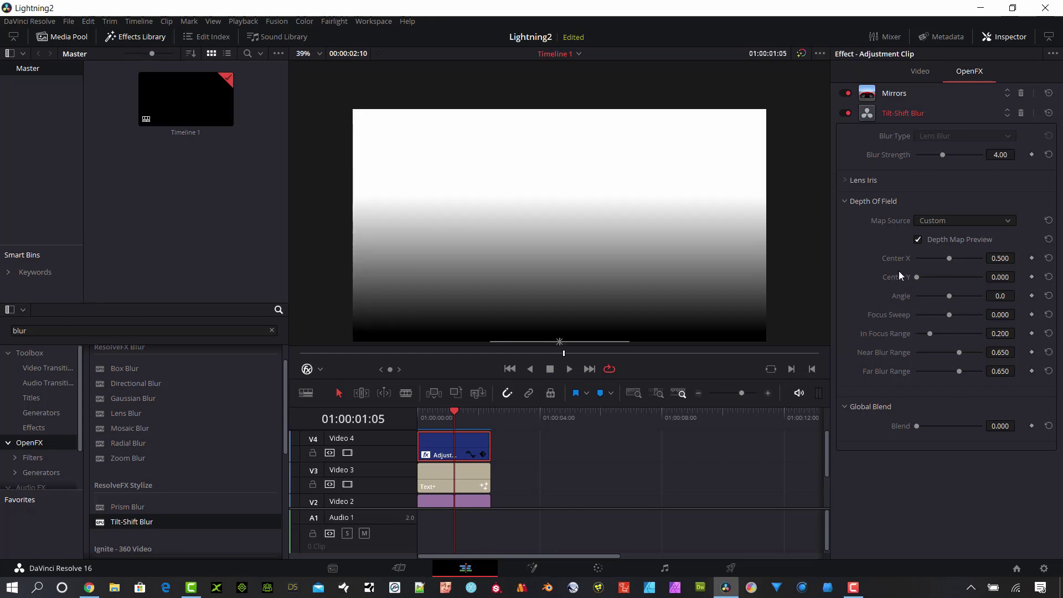
drag(949, 314, 915, 310)
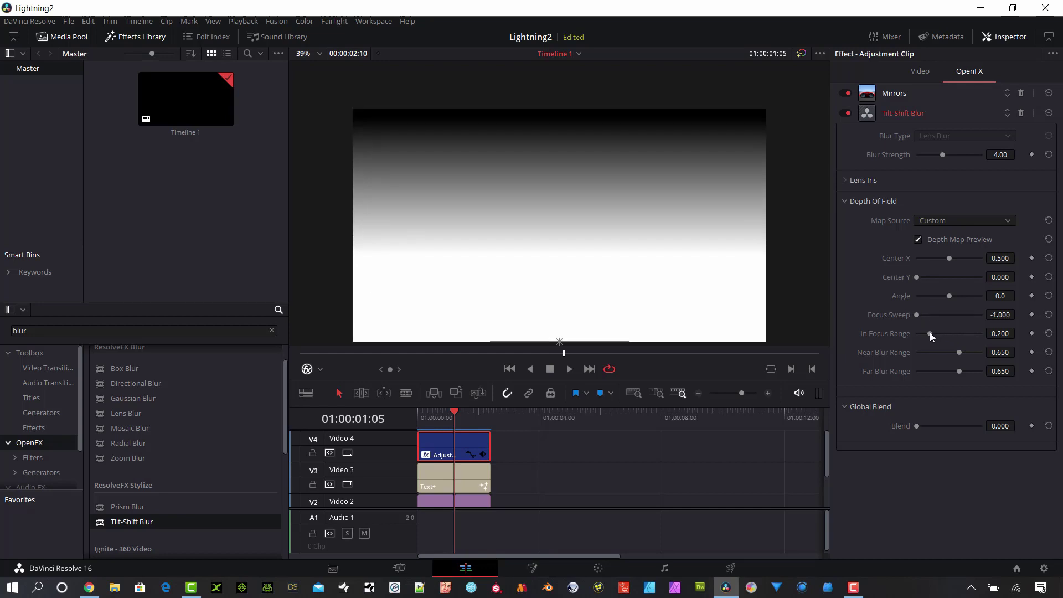
drag(929, 332, 981, 354)
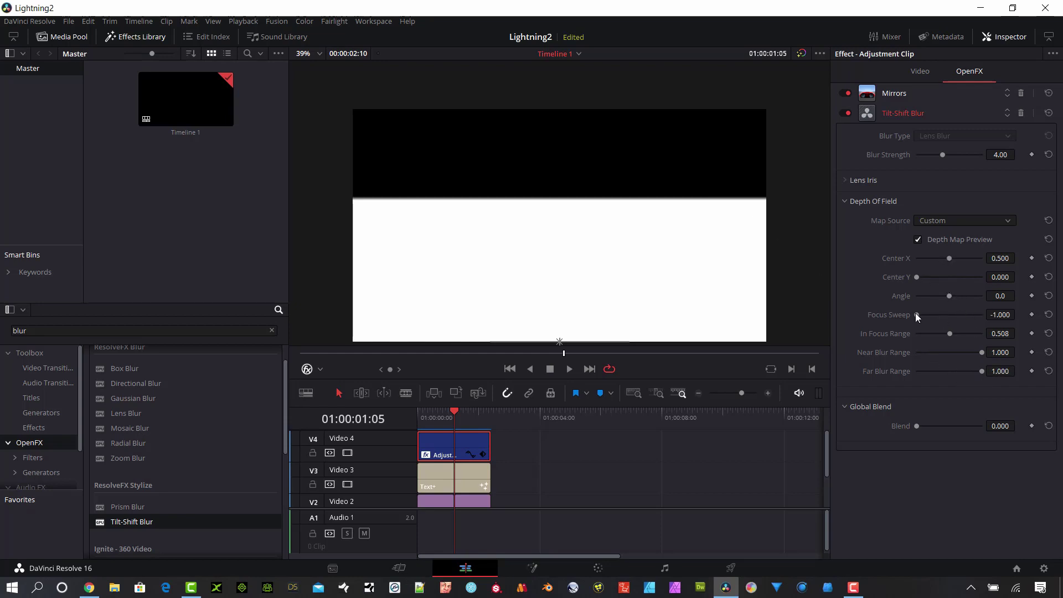
drag(949, 334, 953, 334)
Turn off the depth map preview and set In Focus 0.543, Near Blur 0.551, Far Blur 0.000.
click(917, 241)
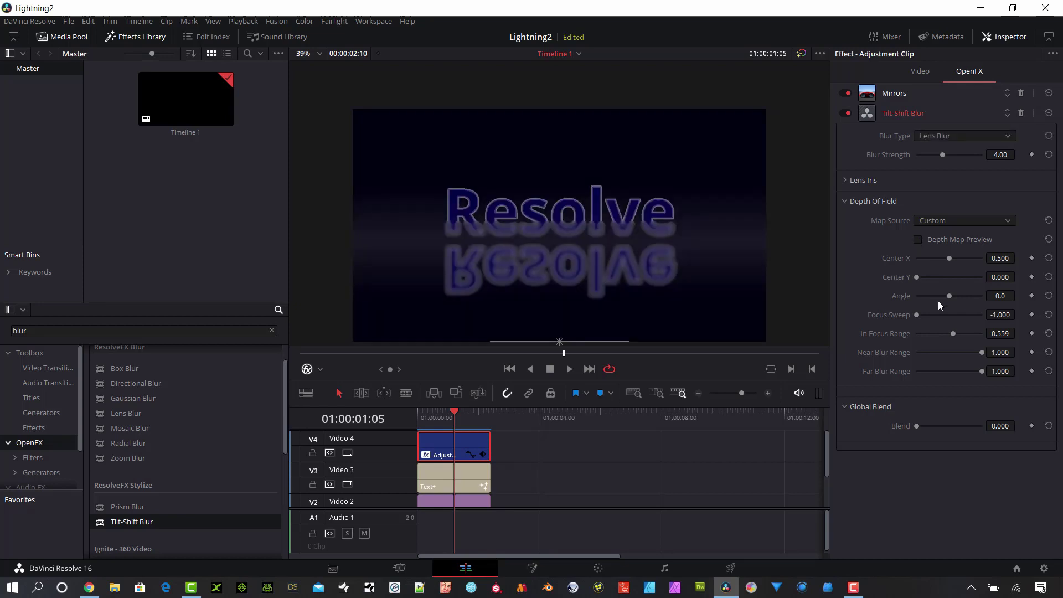
click(955, 334)
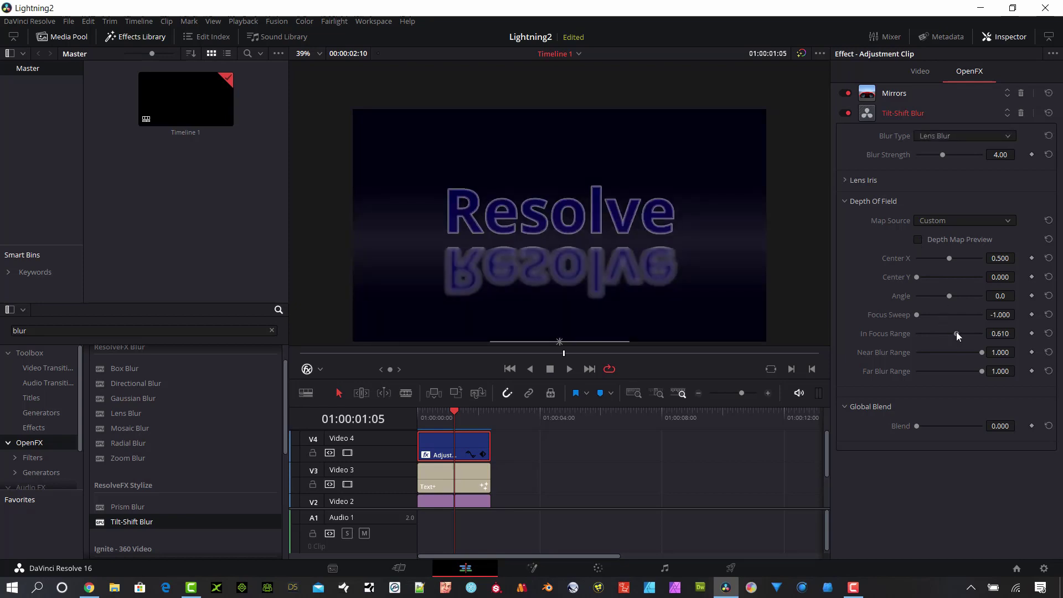
drag(956, 331, 954, 332)
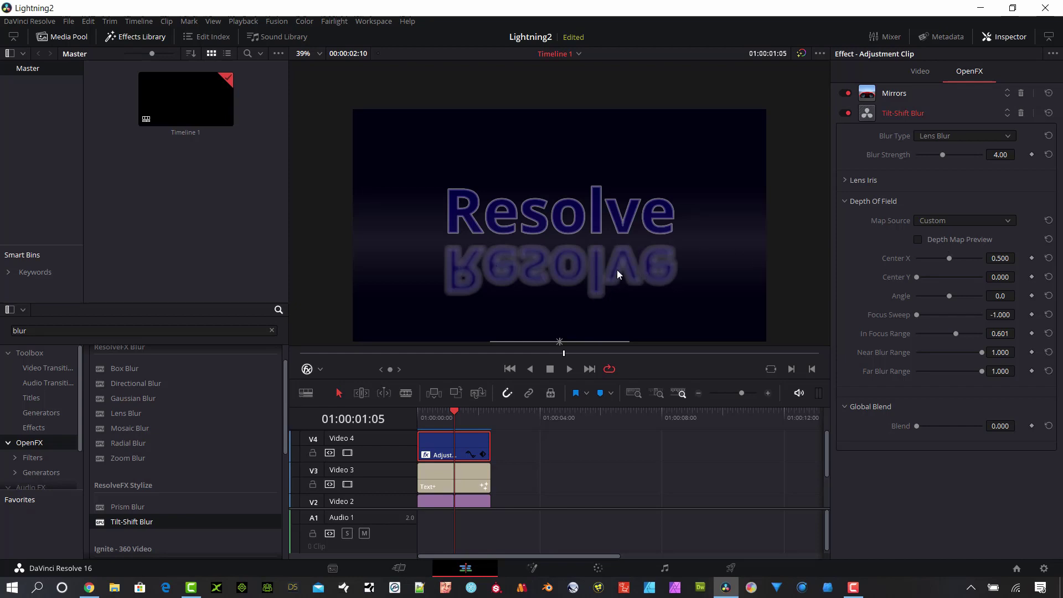
drag(962, 374, 959, 333)
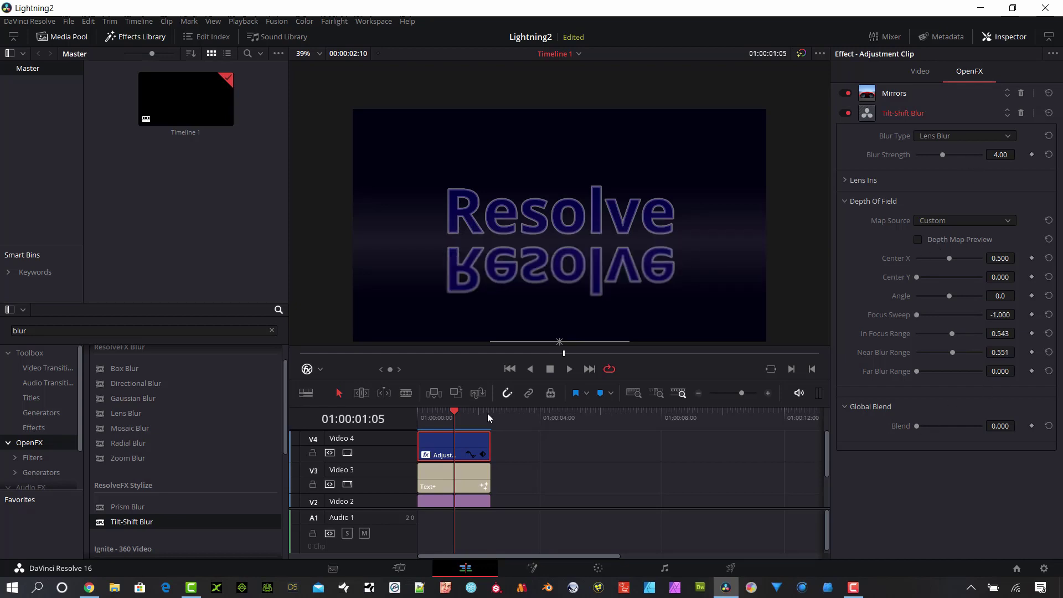
mouse_move(459, 421)
mouse_down()
mouse_move(432, 413)
mouse_move(469, 417)
mouse_up()
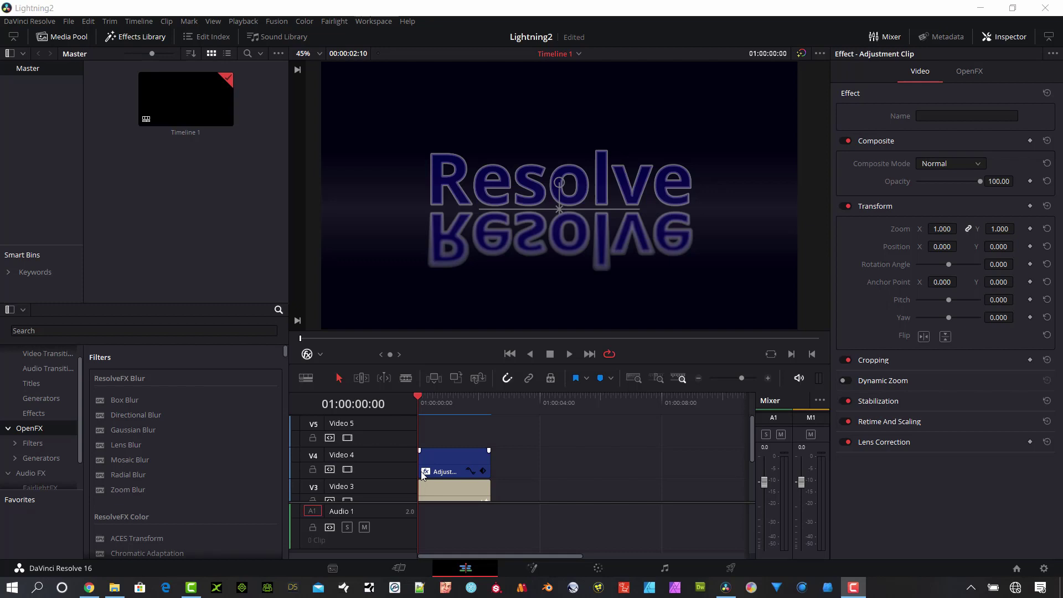
Add a Solid Color generator from the Effects Library onto Video 5.
click(46, 399)
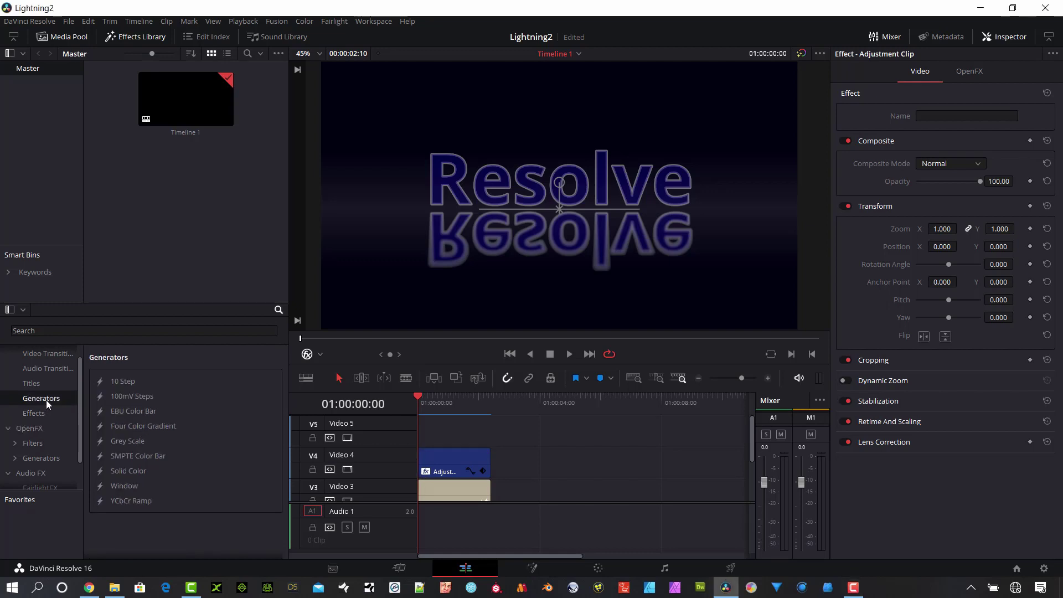
click(128, 472)
drag(125, 471, 414, 431)
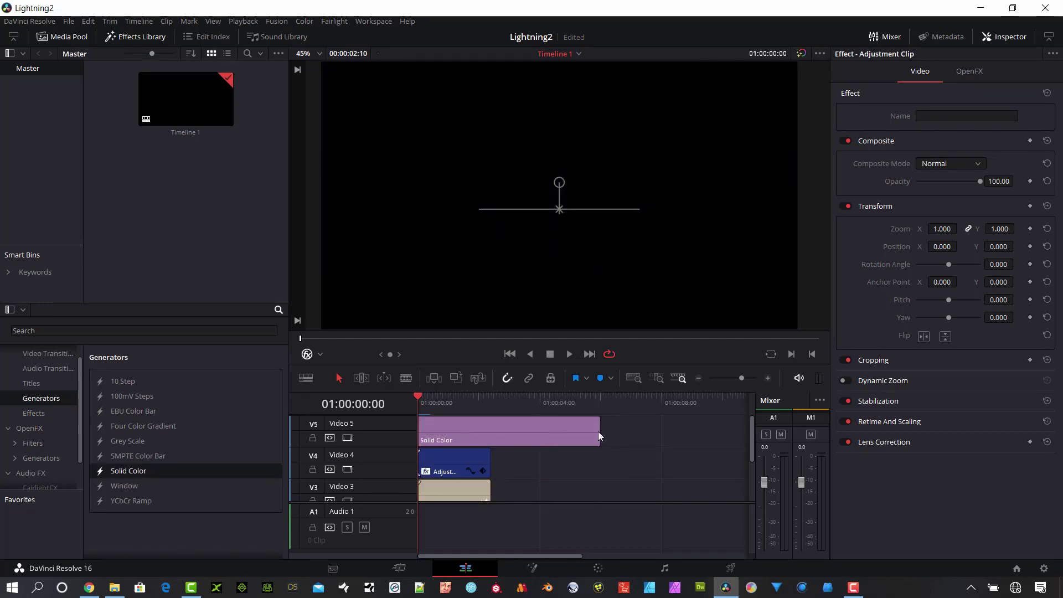
Trim the solid colour clip to the title's length and set its Crop Top to about 603.
drag(599, 436, 490, 441)
click(466, 442)
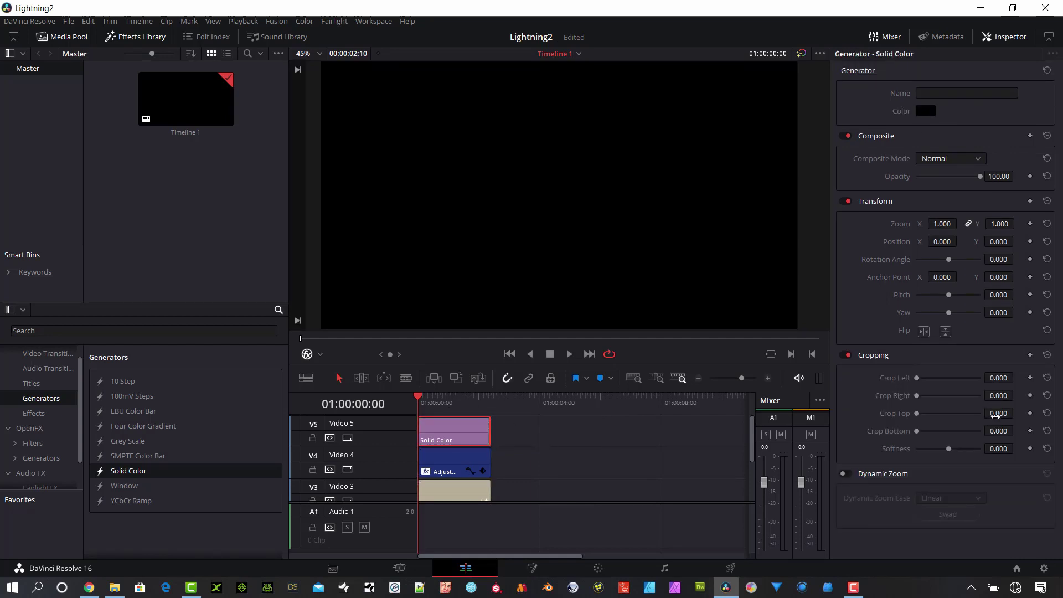
drag(996, 415, 1016, 413)
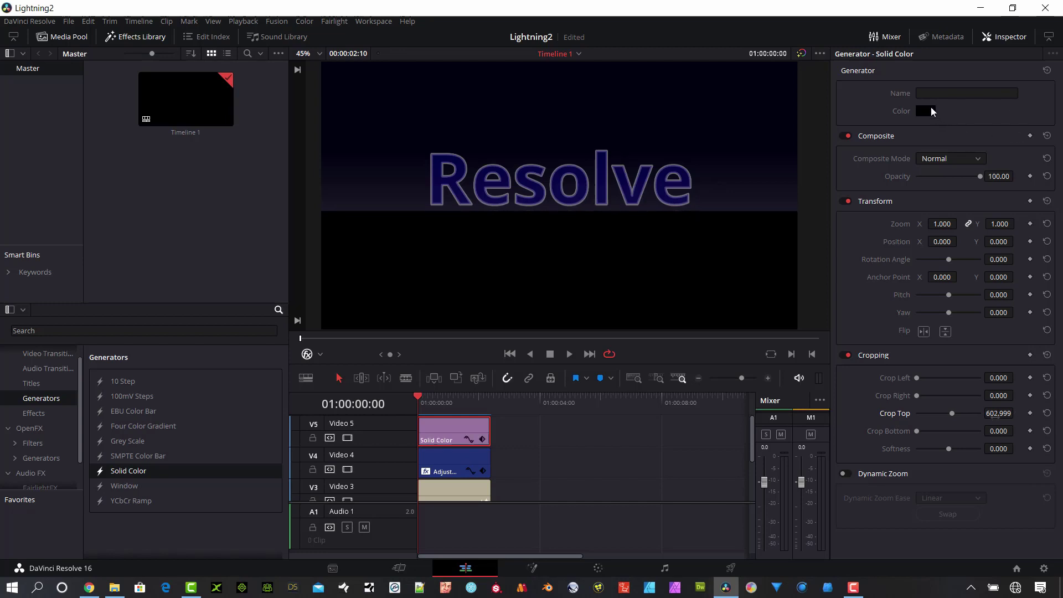
Rename the solid colour layer to 'Floor'.
click(930, 93)
text(Floor)
key(Return)
Set the Floor layer's colour to dark navy #141220, sampled from the viewer background.
click(926, 112)
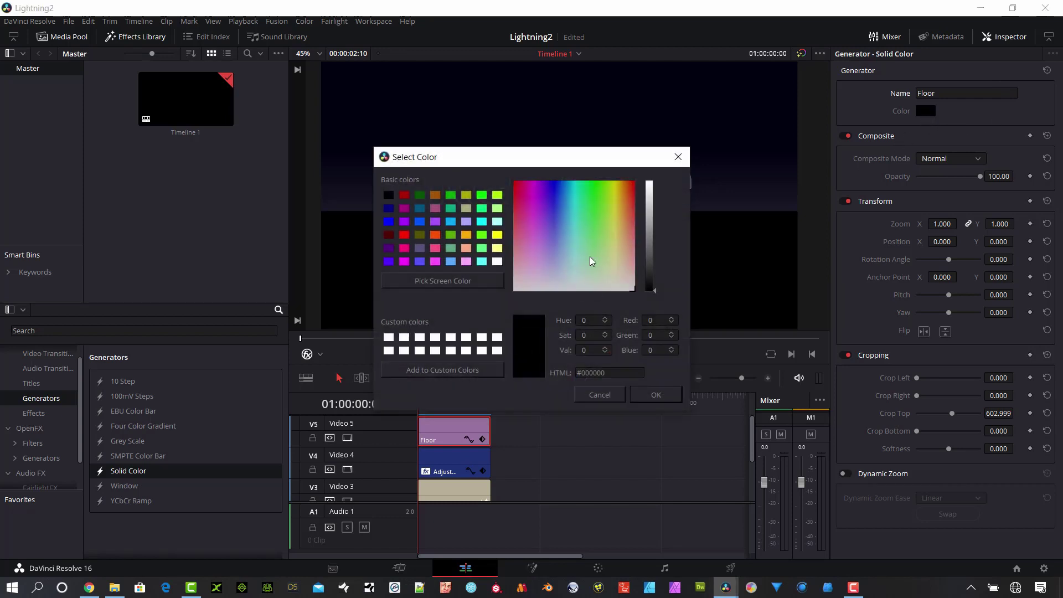
drag(587, 165, 243, 147)
click(128, 261)
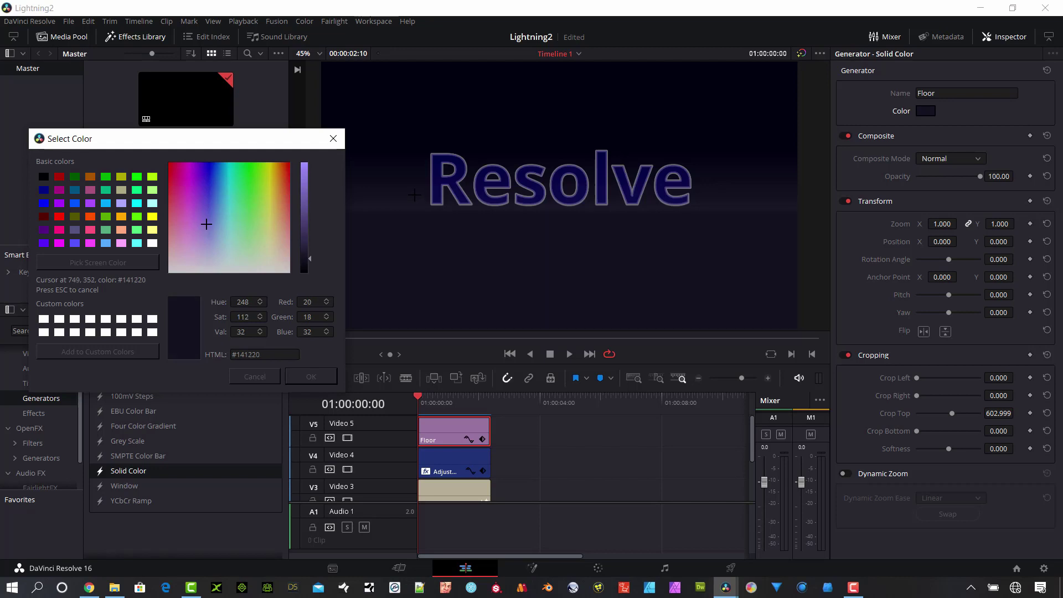
click(415, 195)
click(311, 377)
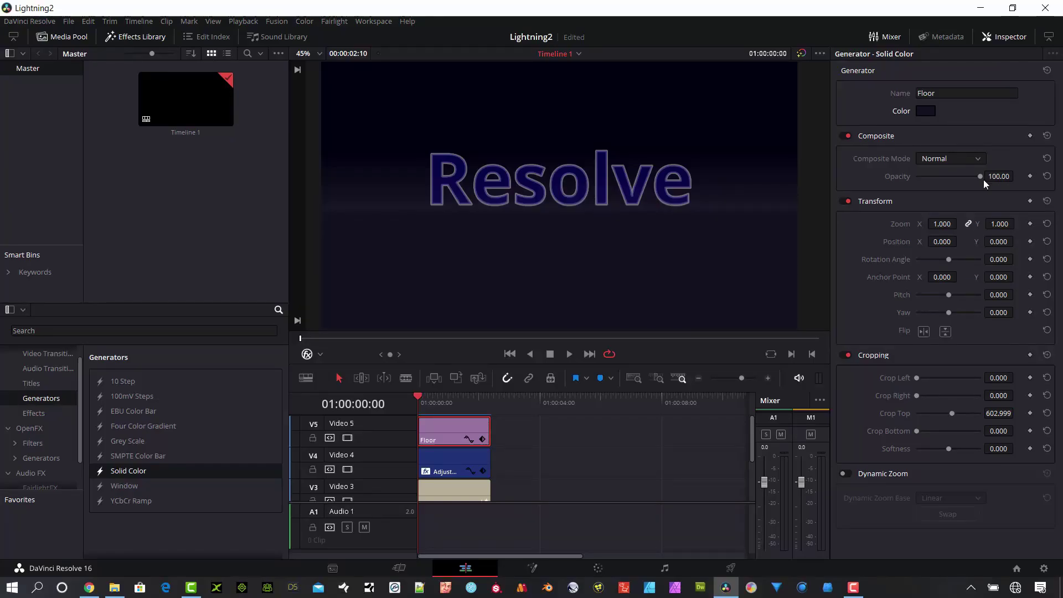
Drag the Floor layer's Composite Opacity down to 66.09.
drag(980, 176, 959, 175)
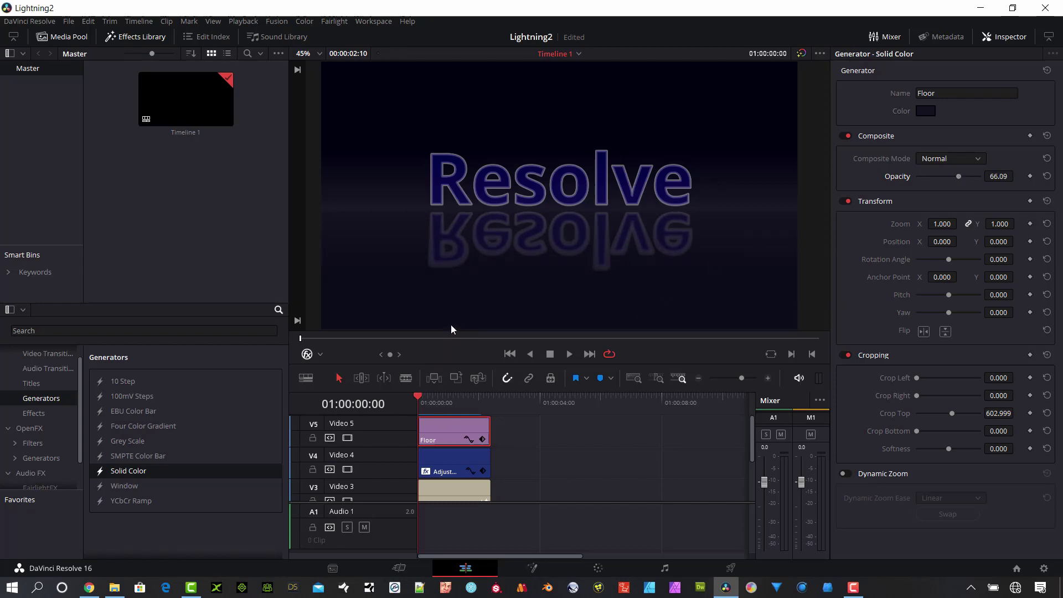